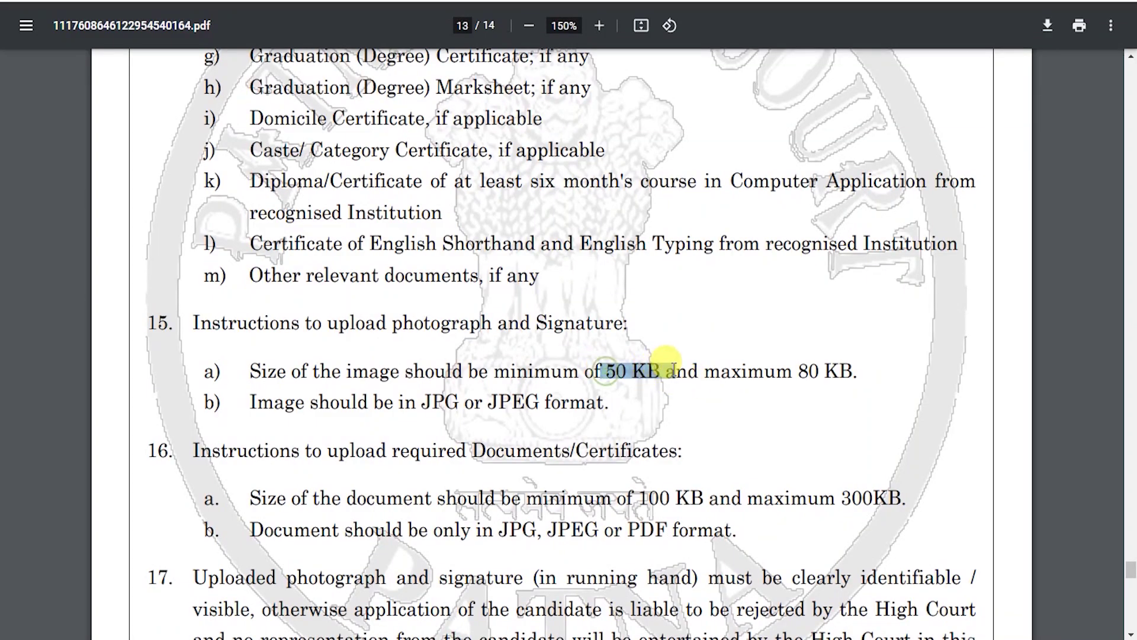
Examine the file size and format requirements for the photograph, signature and document uploads in the notification PDF.
drag(674, 371, 849, 370)
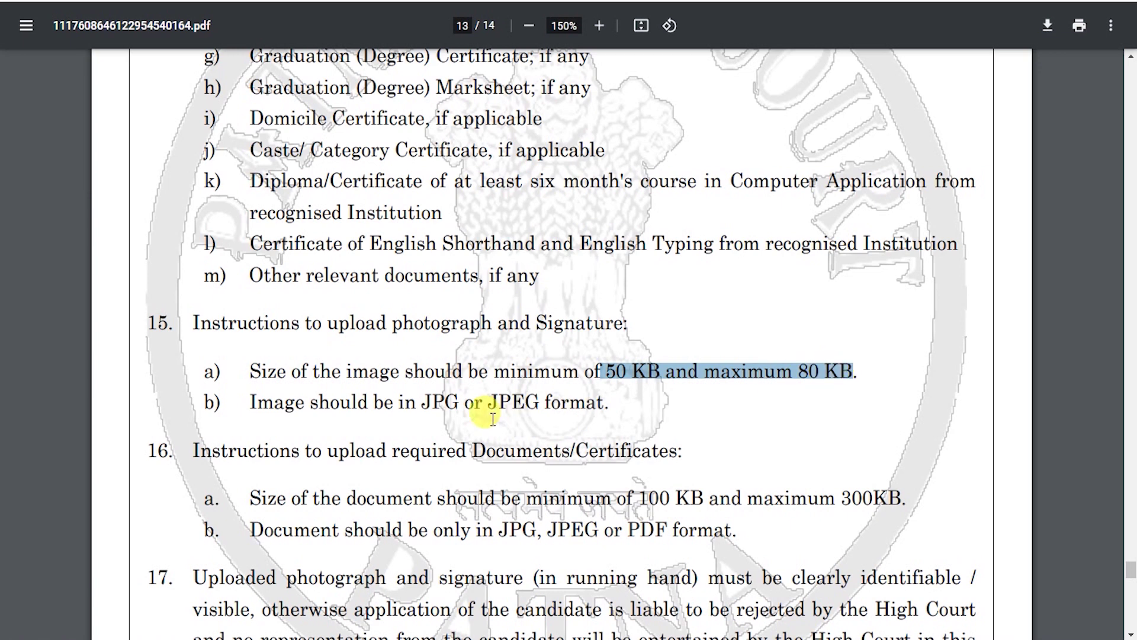
drag(416, 403, 603, 404)
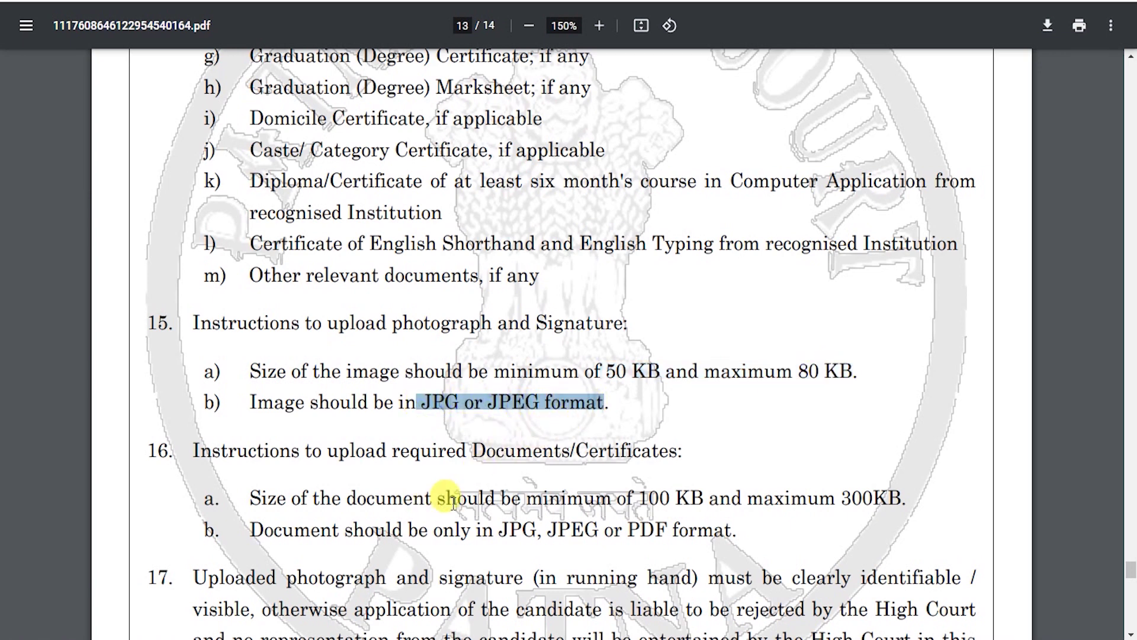
scroll(450, 498, down, 3)
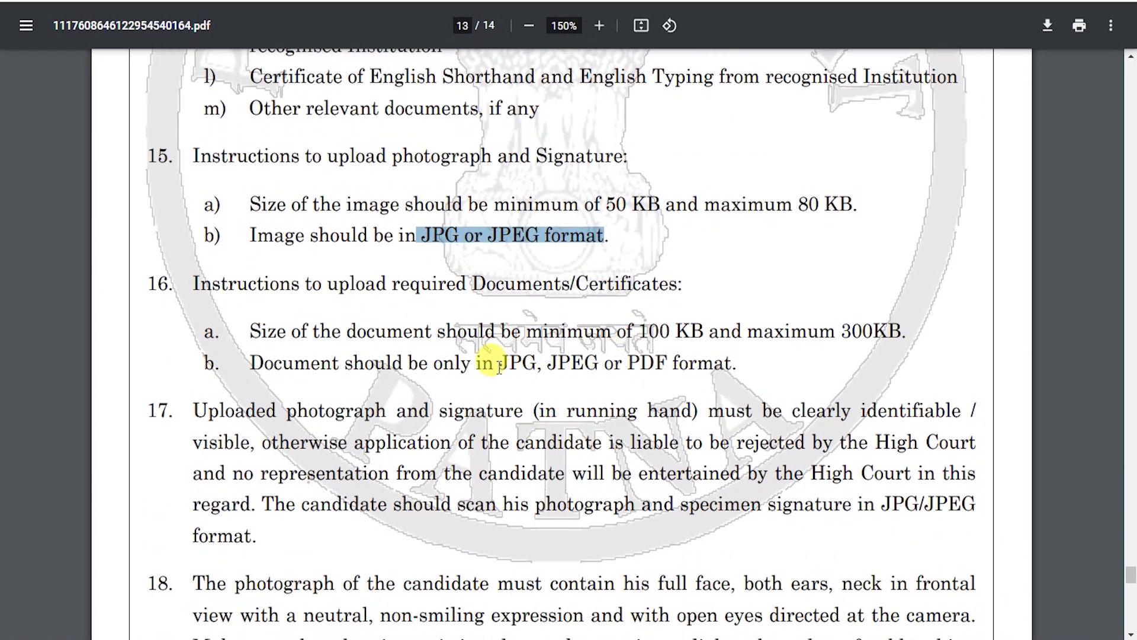
drag(495, 364, 657, 353)
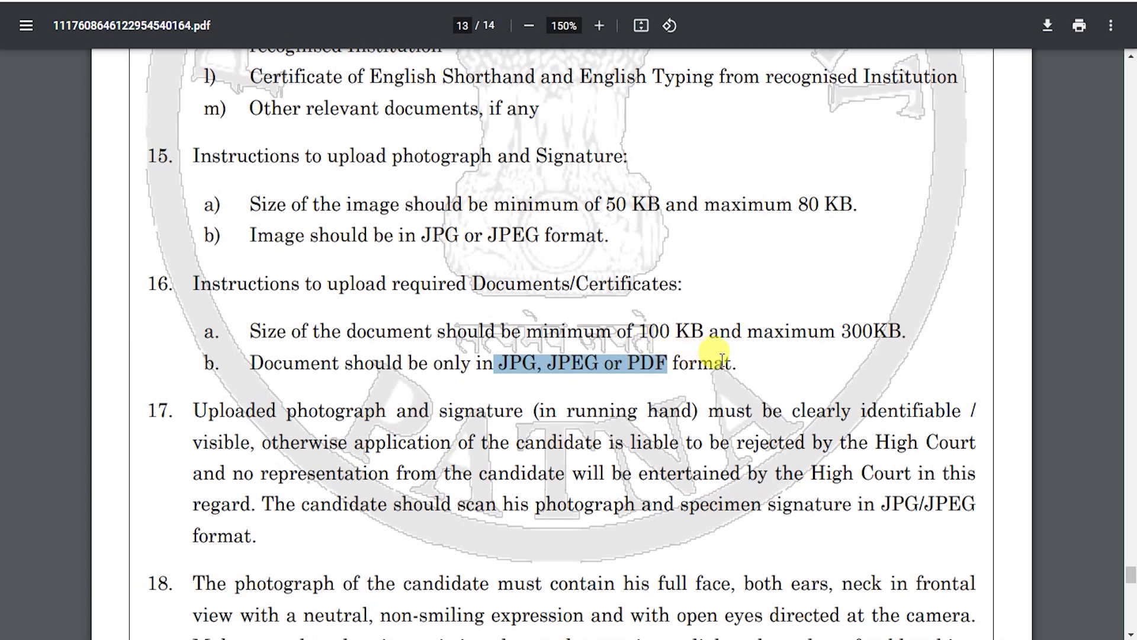
click(641, 324)
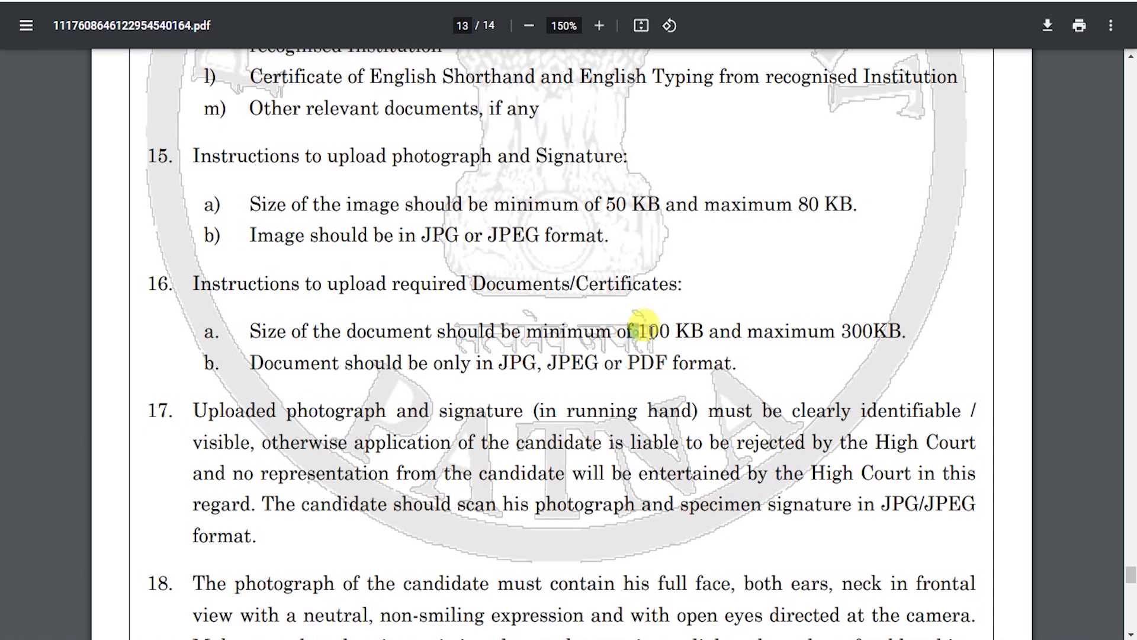
drag(646, 329, 871, 351)
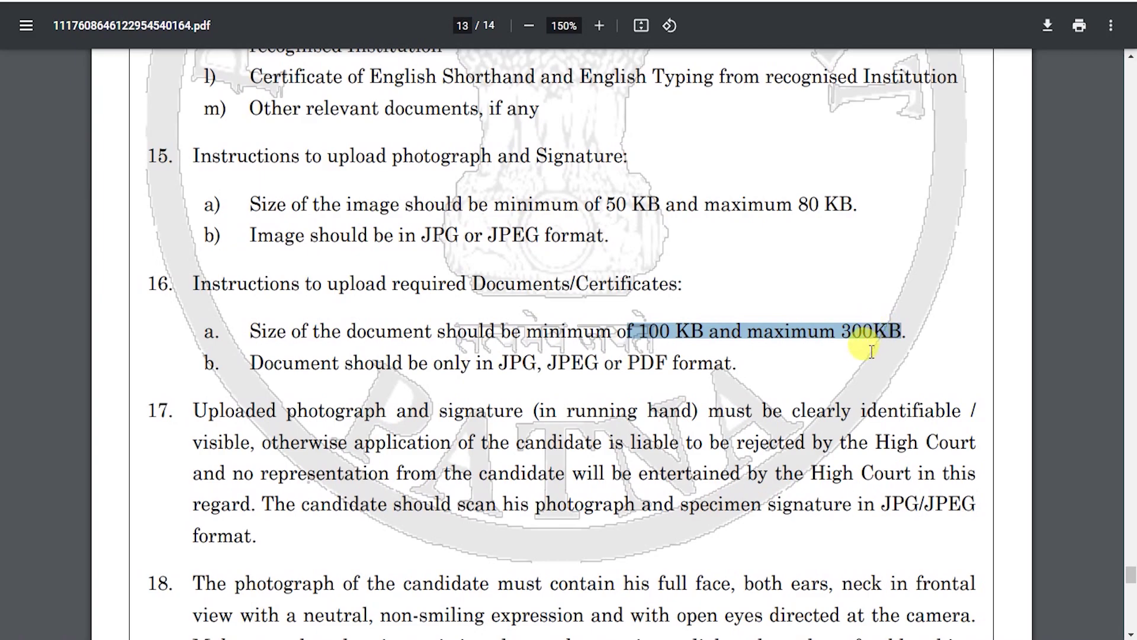
scroll(889, 364, down, 3)
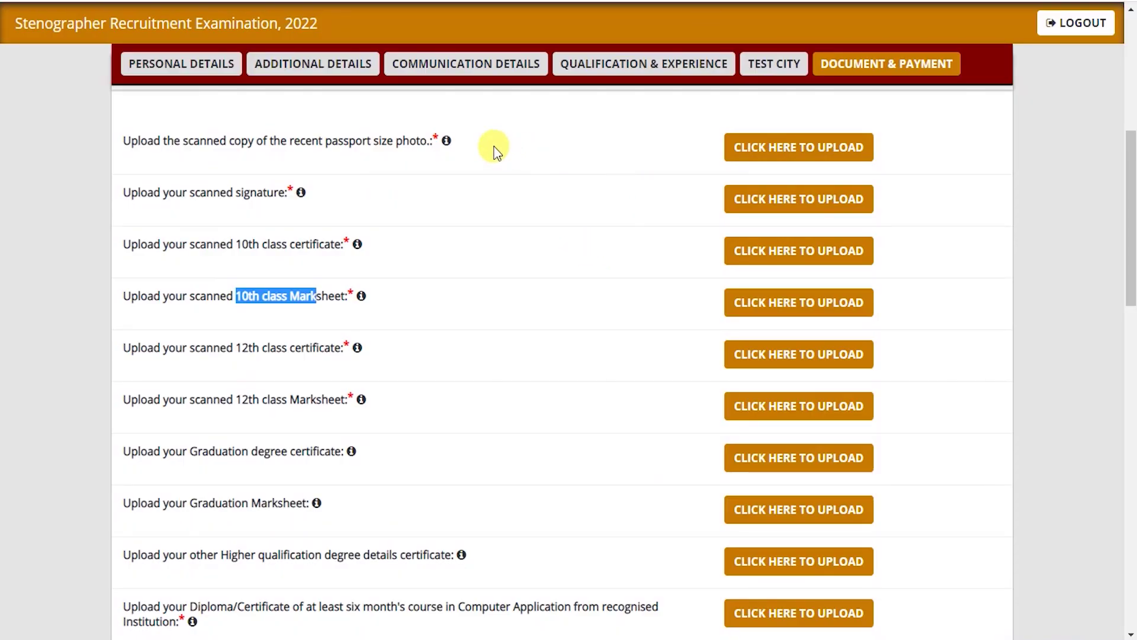
Start uploading the passport size photo with the Upload Photograph option and select 4501.jpg as the file.
click(780, 148)
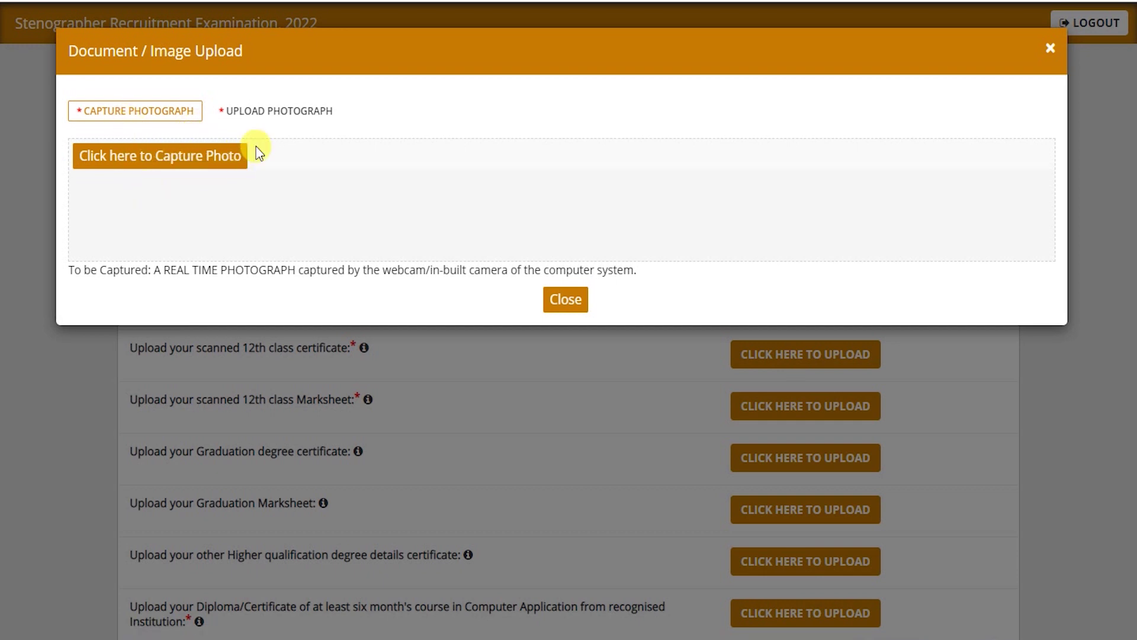
click(269, 118)
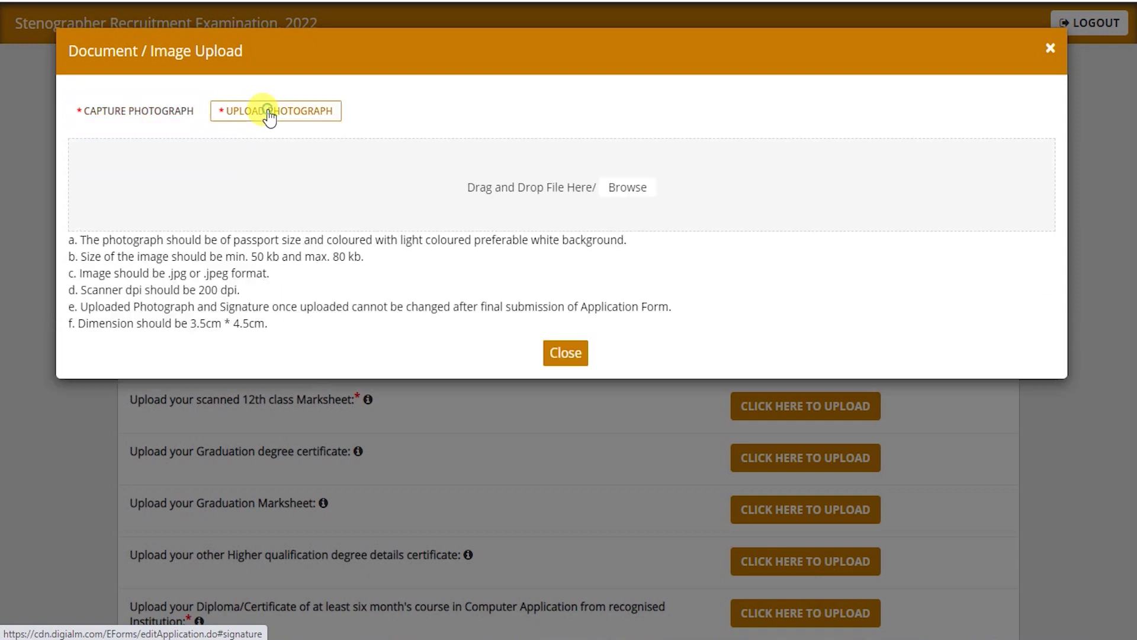
click(623, 189)
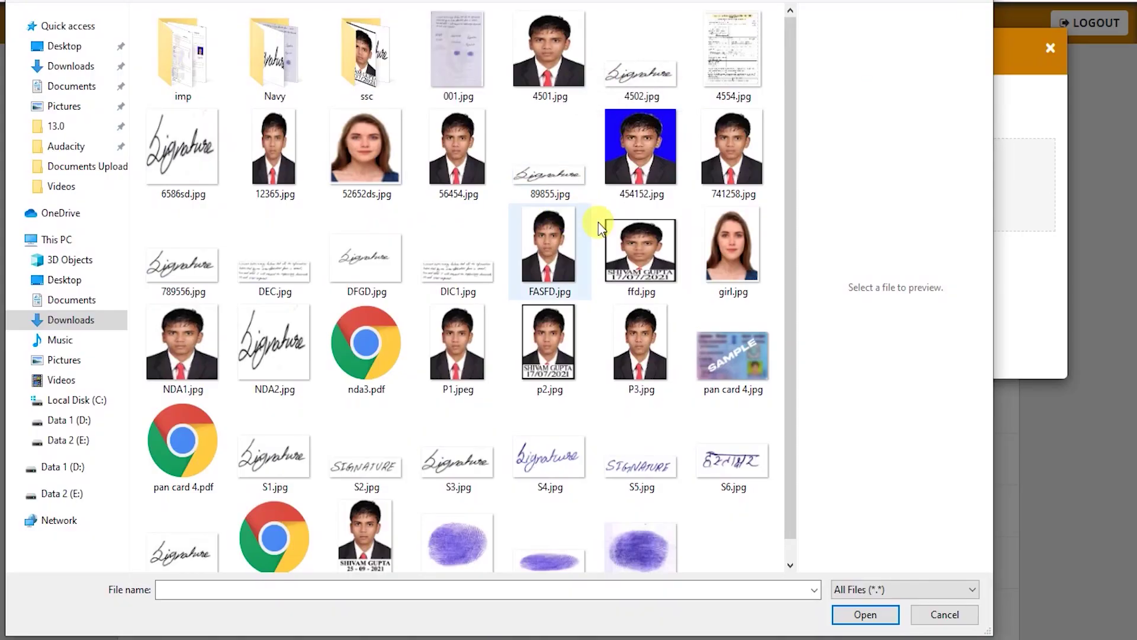
click(626, 130)
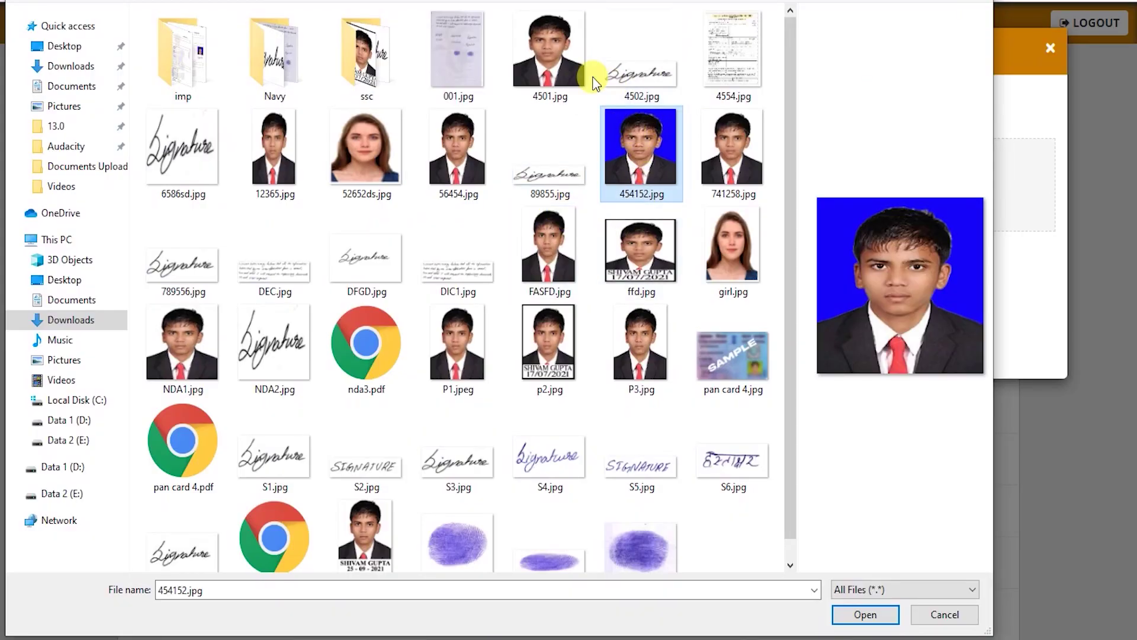
click(566, 56)
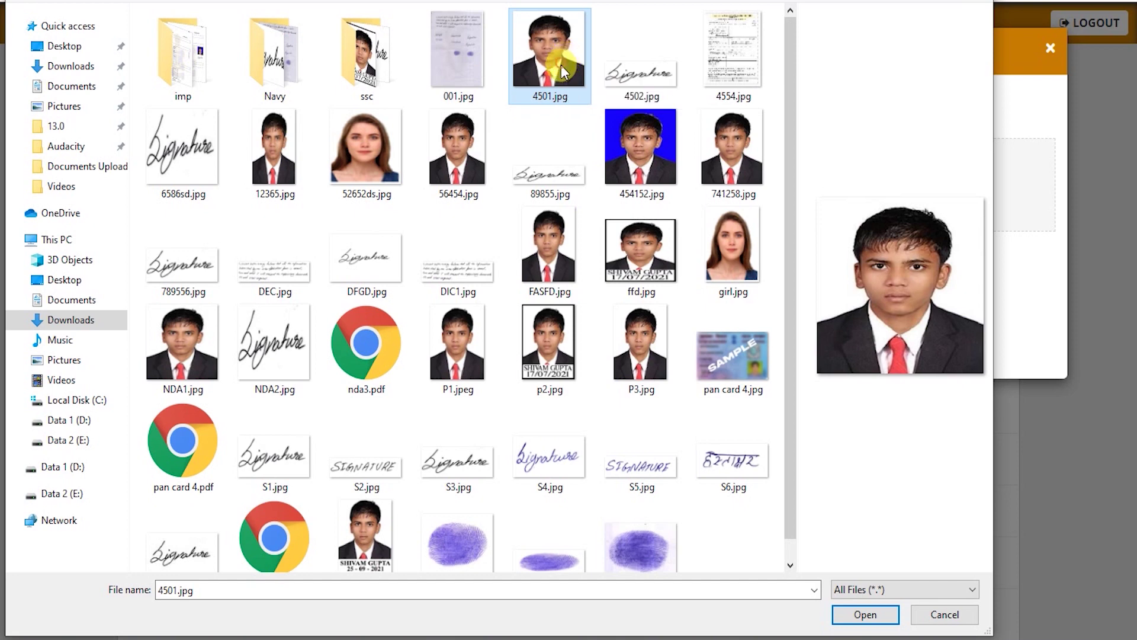
Check the file size of 4501.jpg in its file properties.
right_click(561, 65)
click(617, 566)
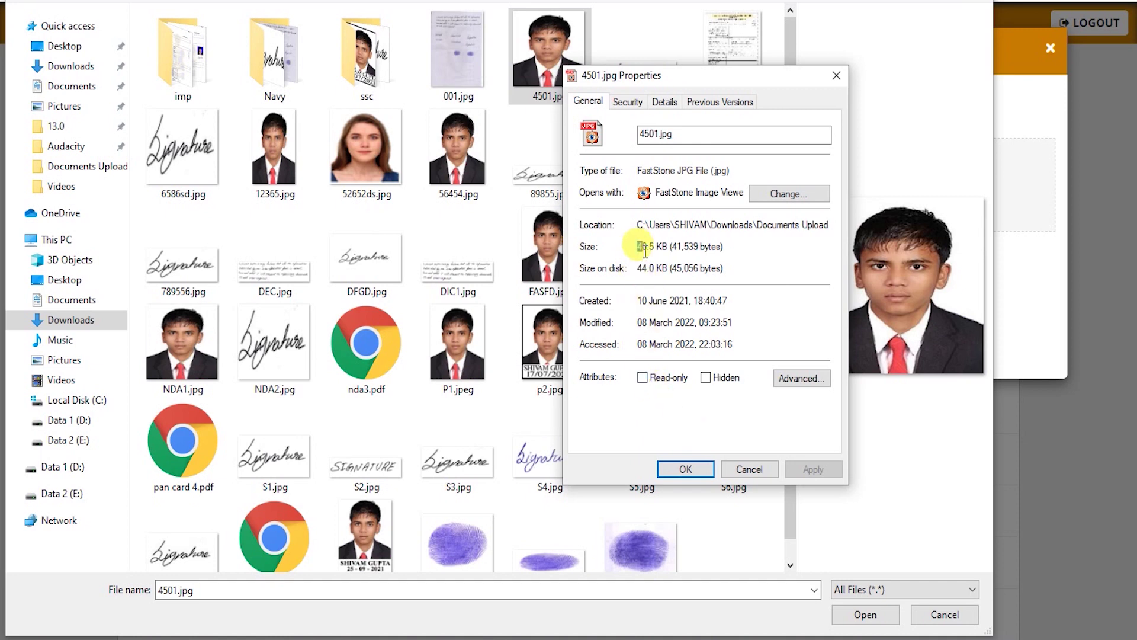
drag(637, 246, 663, 246)
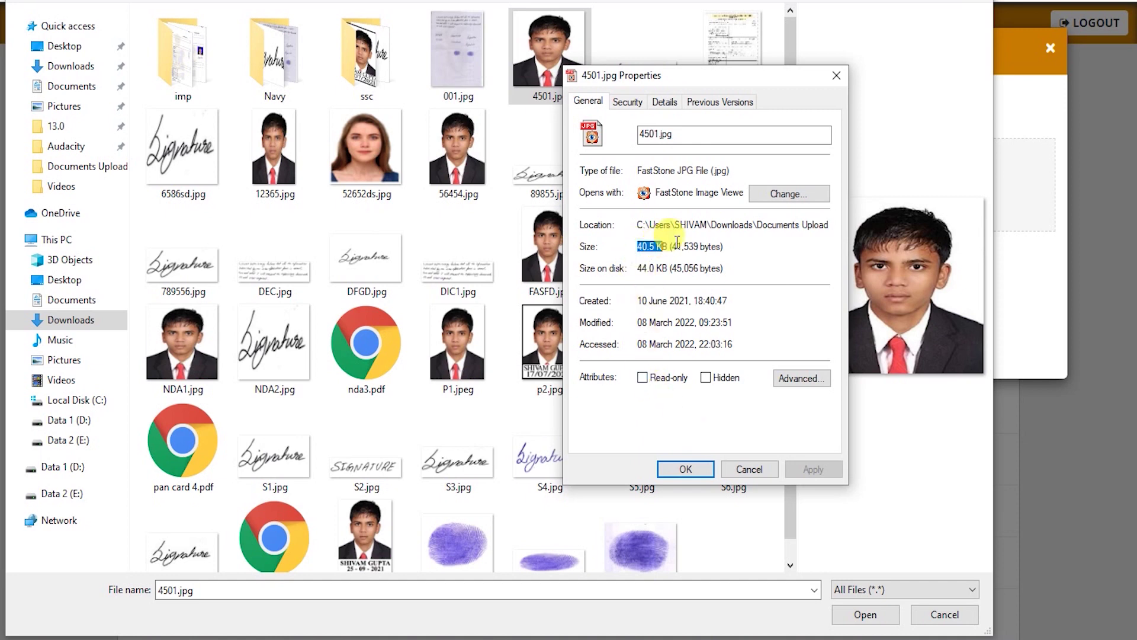
click(838, 76)
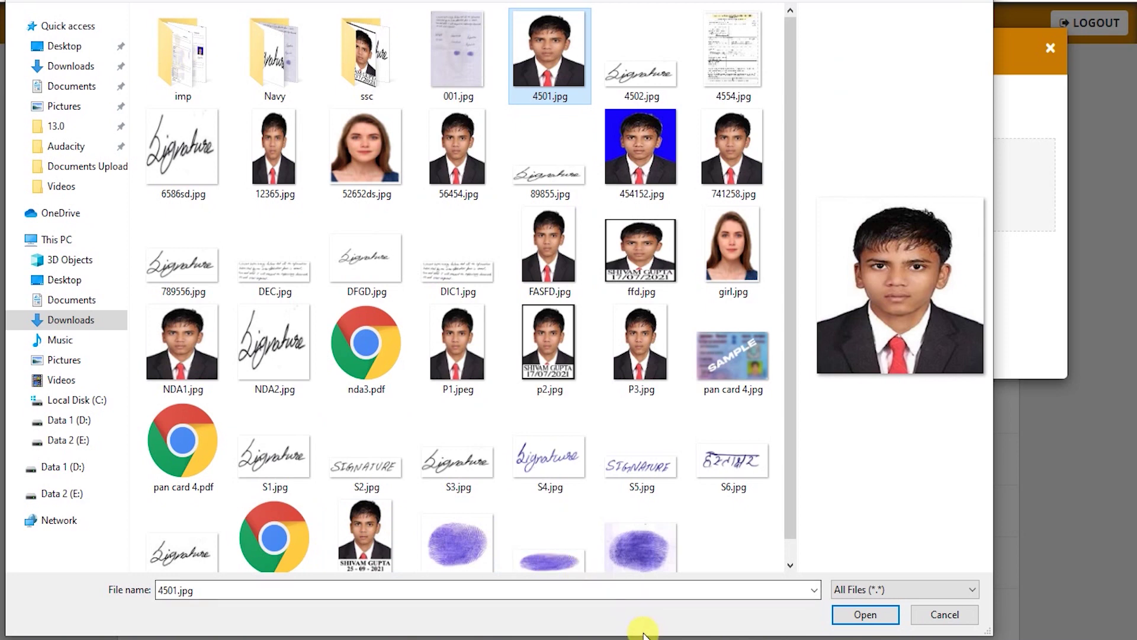
Switch to RIOT, load 4501.jpg from the file chooser and set its JPEG quality to 97%.
click(580, 639)
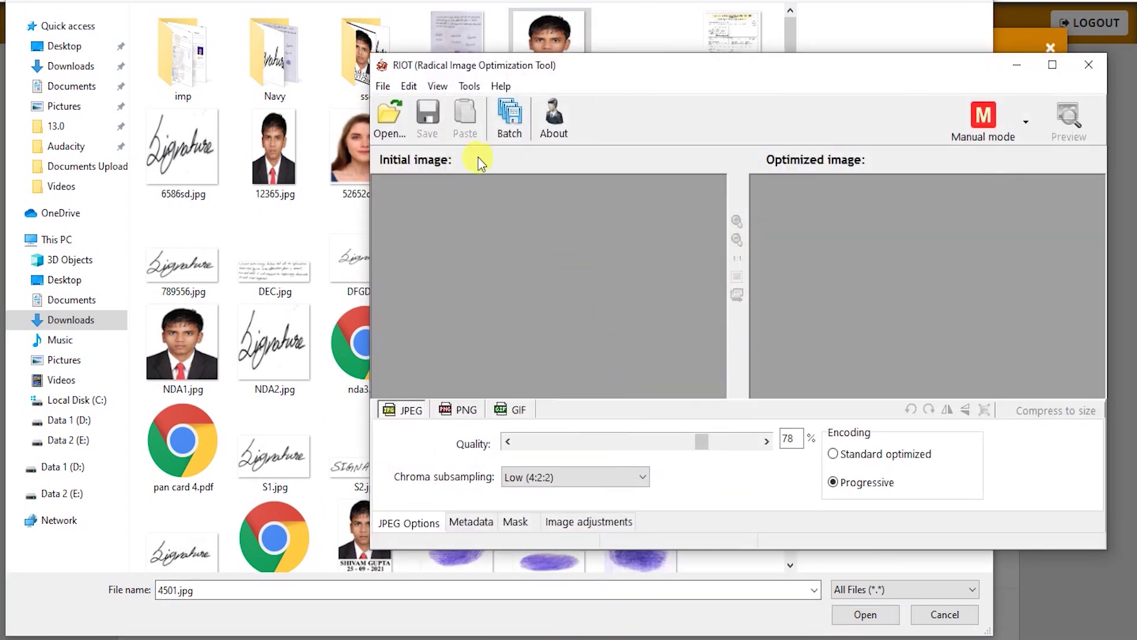
drag(500, 66, 558, 159)
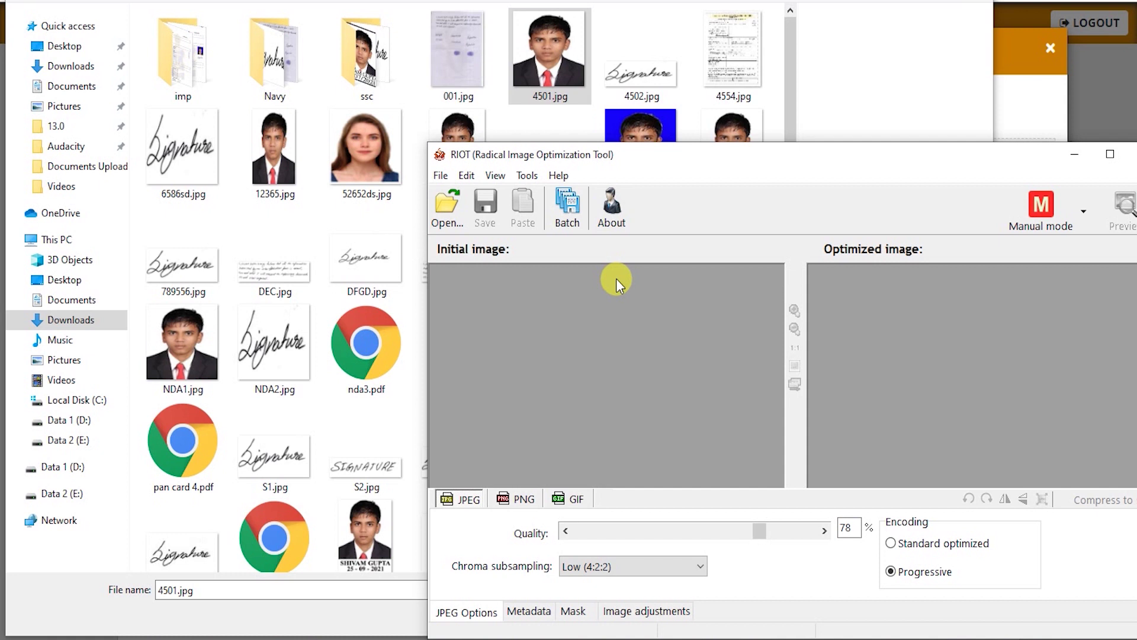
drag(542, 46, 607, 320)
drag(664, 156, 389, 51)
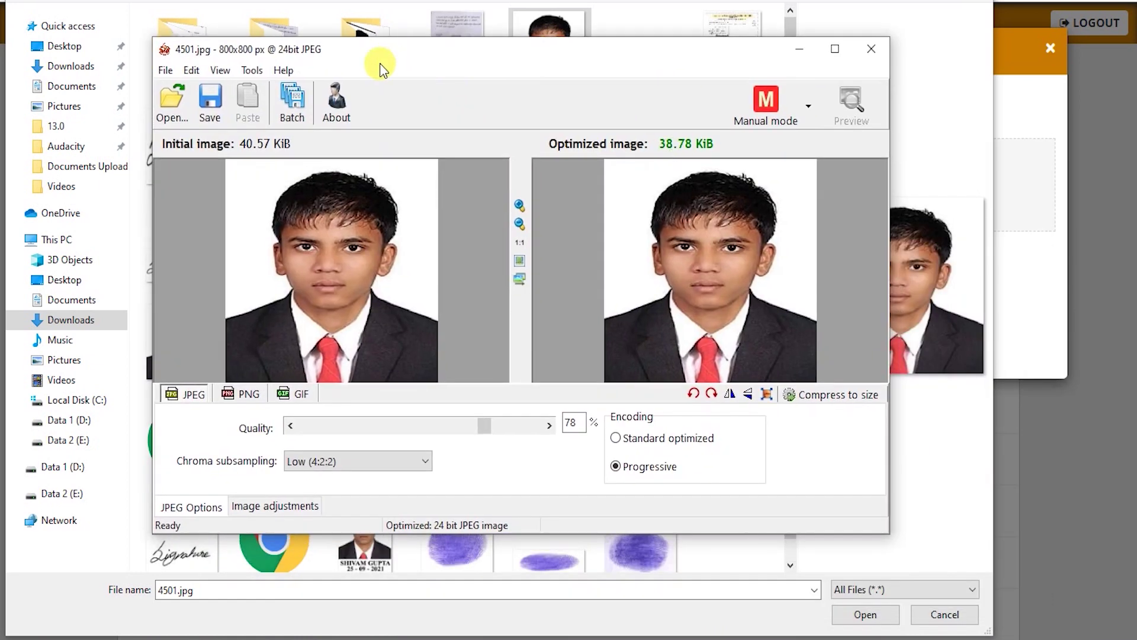
mouse_move(279, 155)
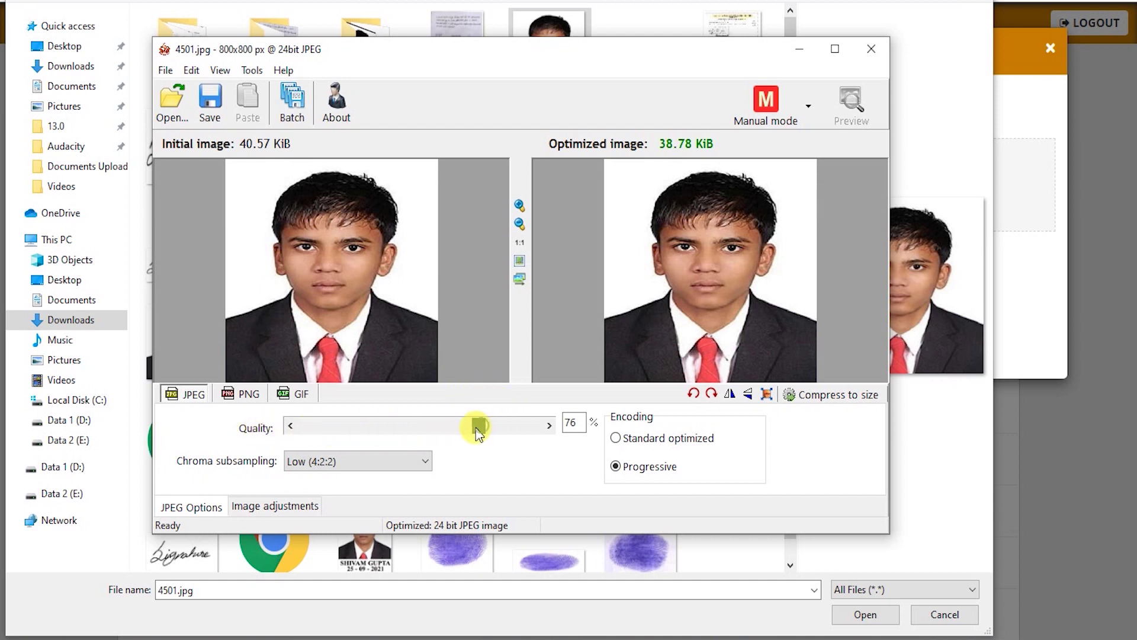
drag(476, 426, 457, 426)
drag(494, 426, 533, 426)
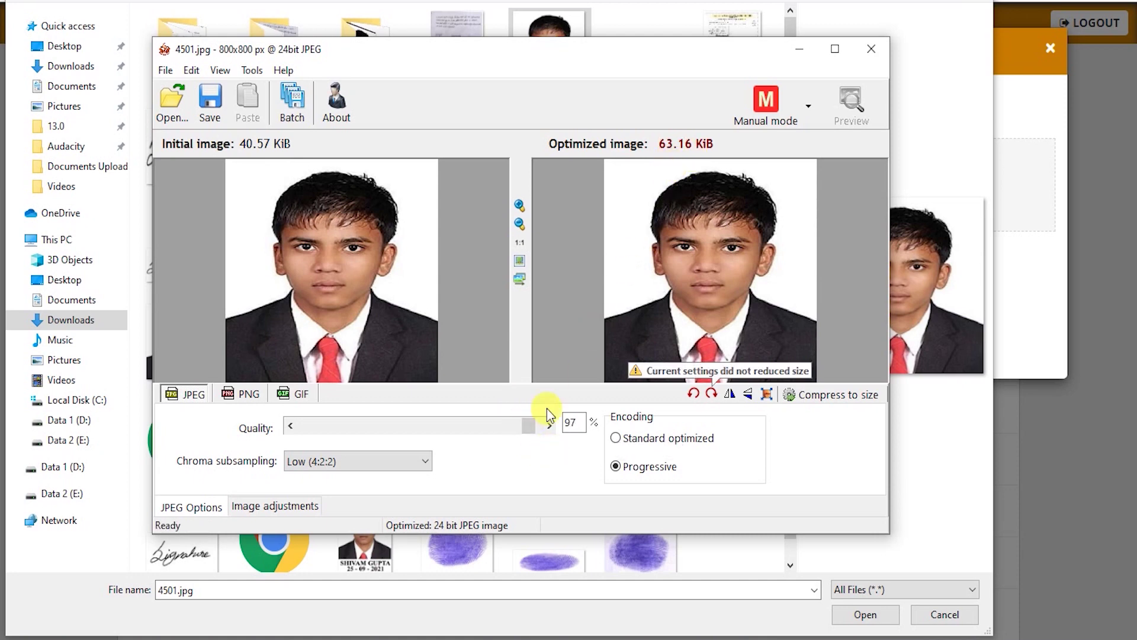
Save the optimized photo over the original 4501.jpg and complete its upload as the passport size photo.
click(208, 100)
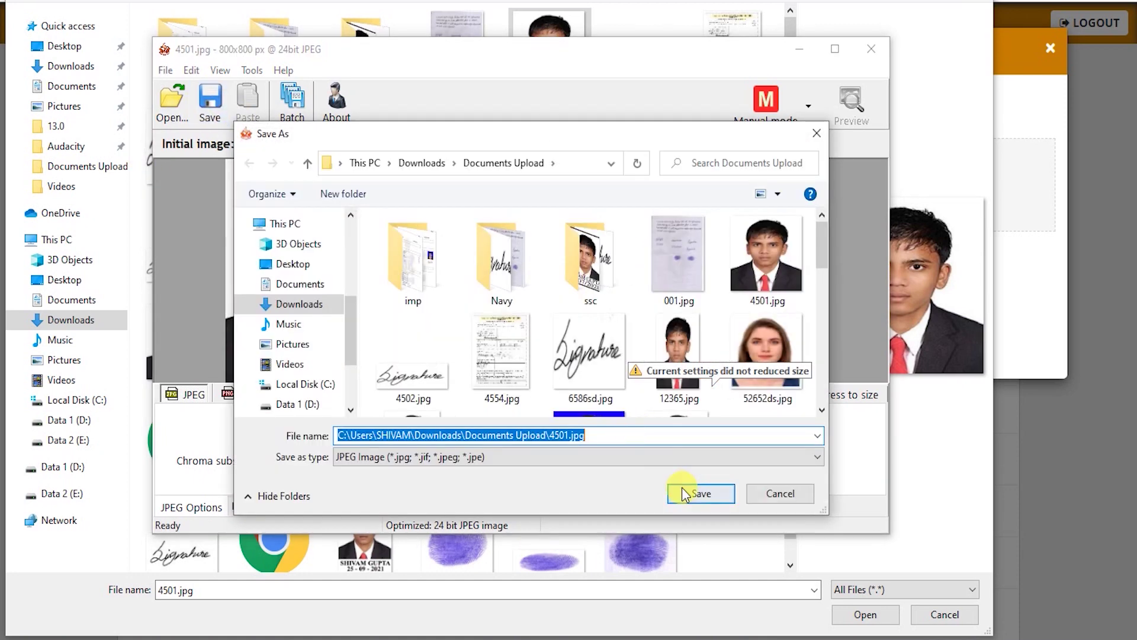
click(681, 492)
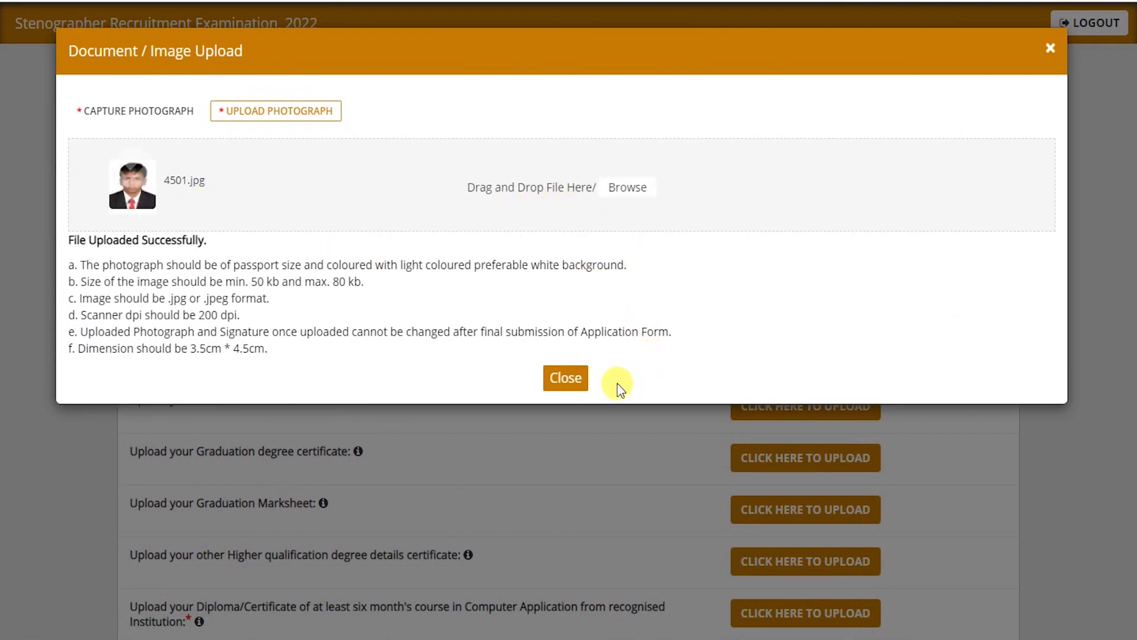
click(572, 382)
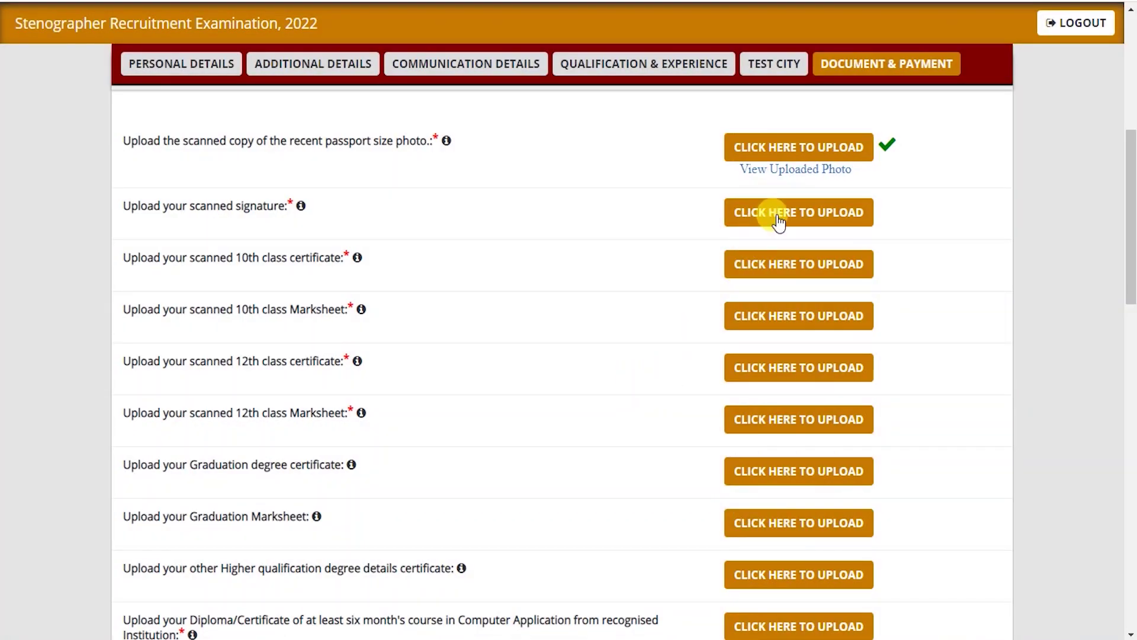
Upload 6586sd.jpg as the scanned signature.
click(780, 220)
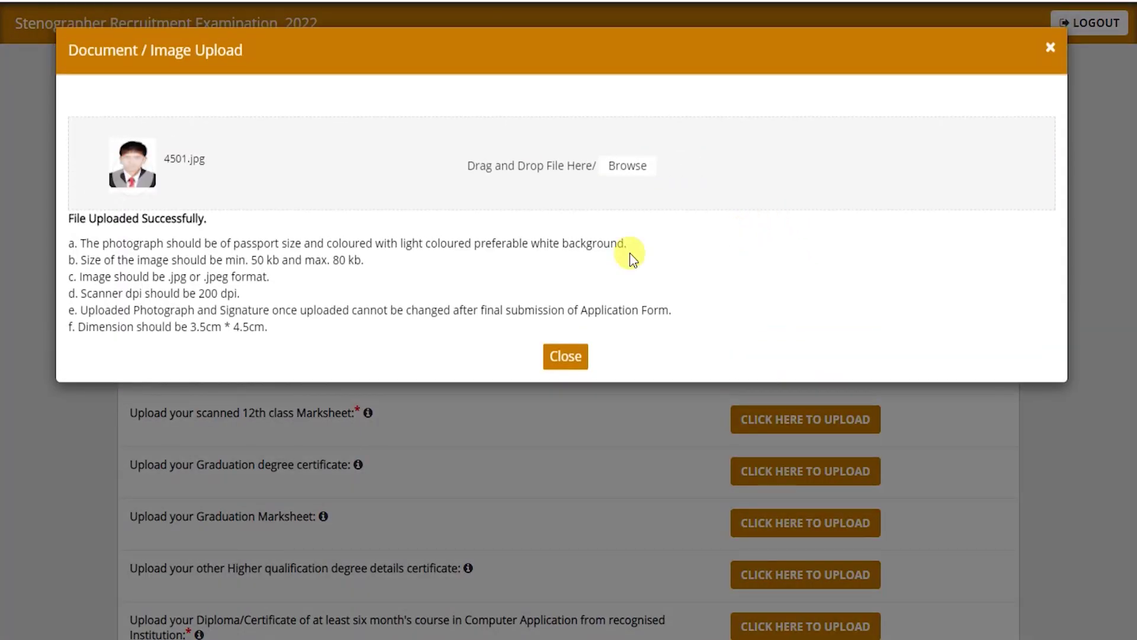
click(618, 188)
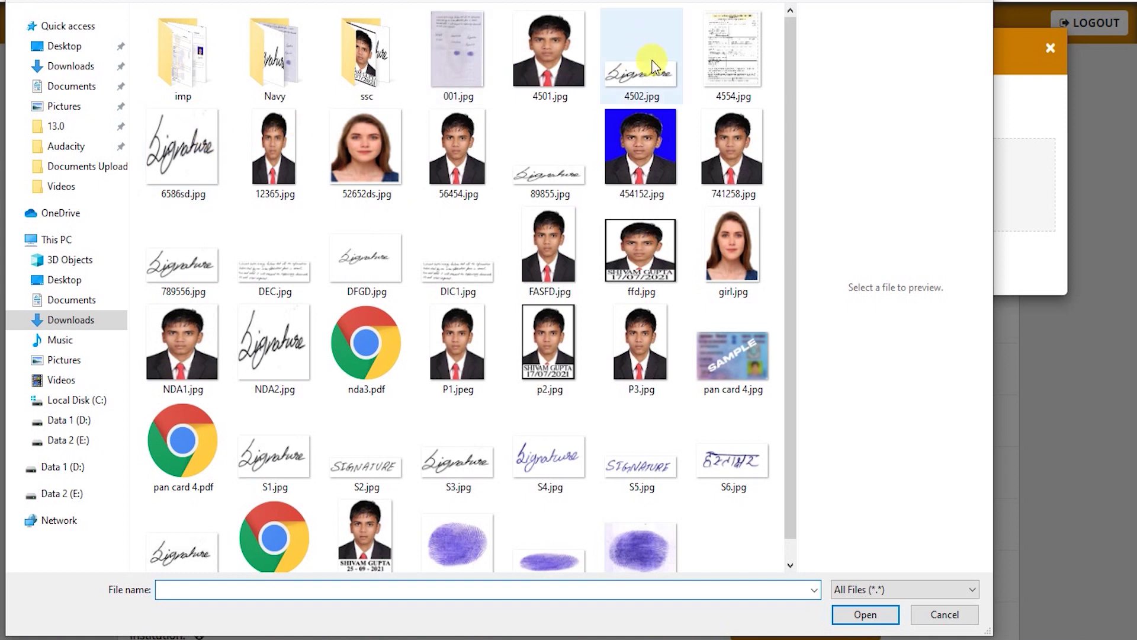
click(197, 142)
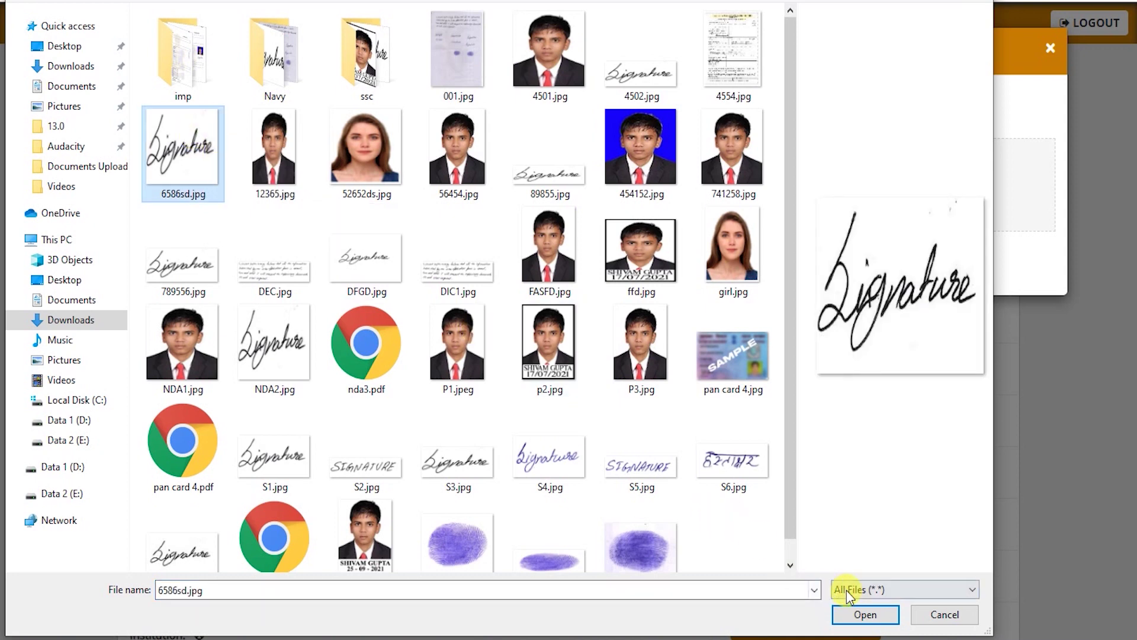
click(864, 614)
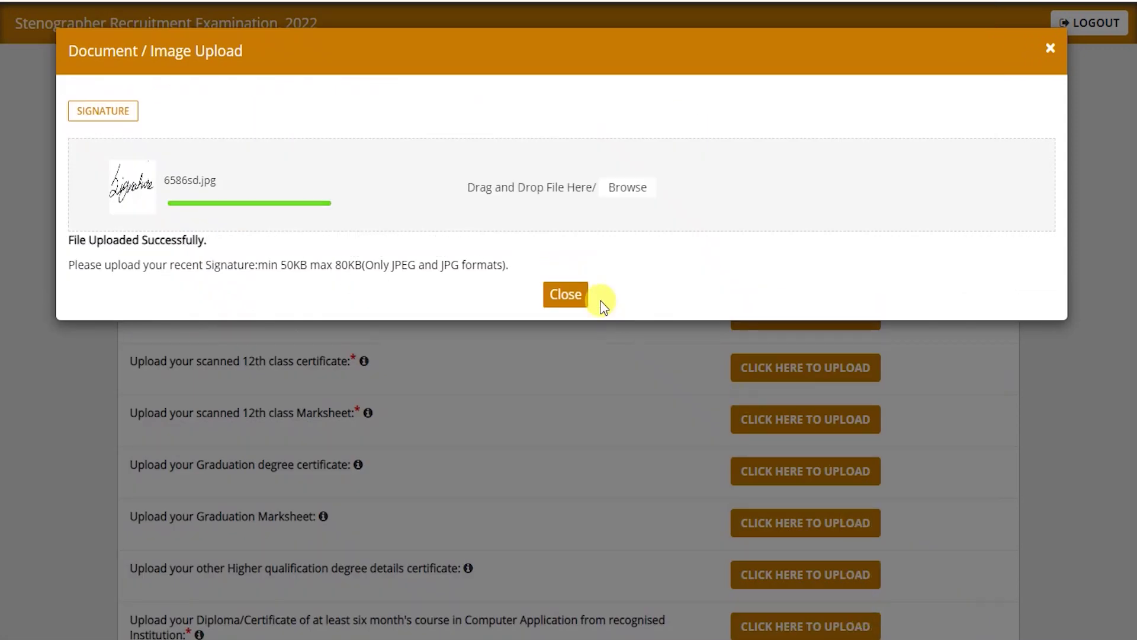
click(567, 296)
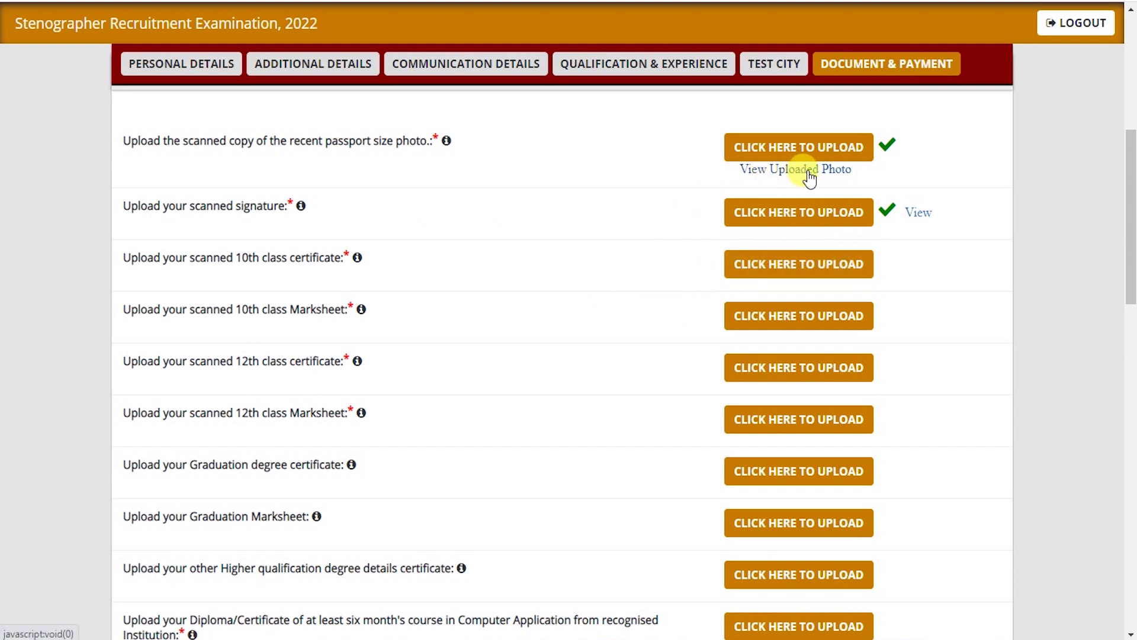
Start uploading the 10th class certificate and select pan card 4.jpg as the file.
click(795, 252)
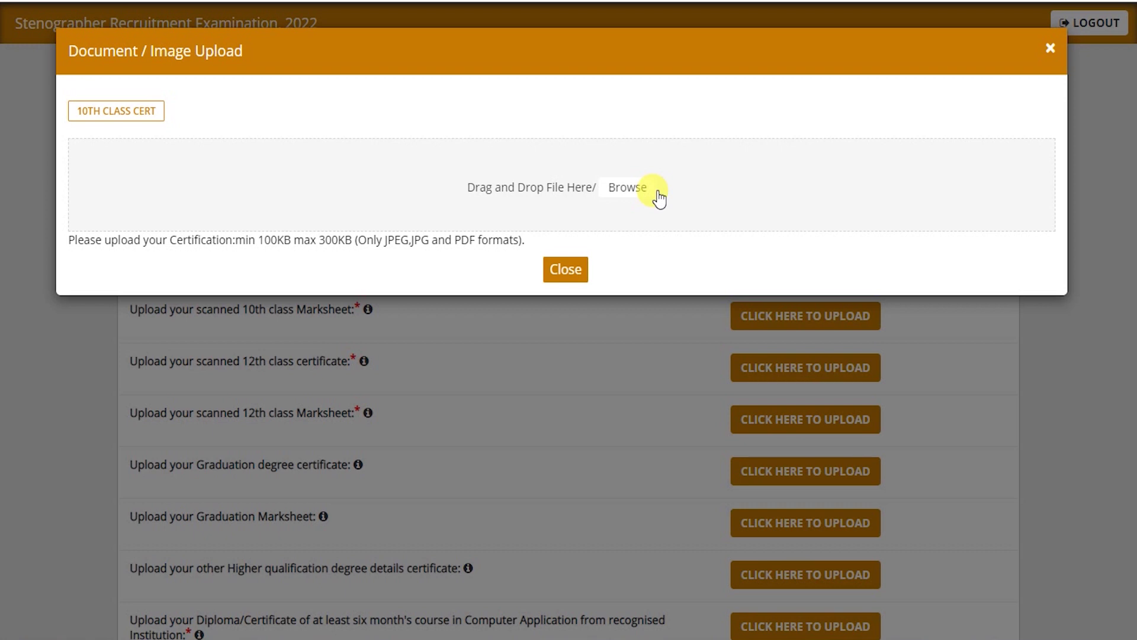
click(629, 189)
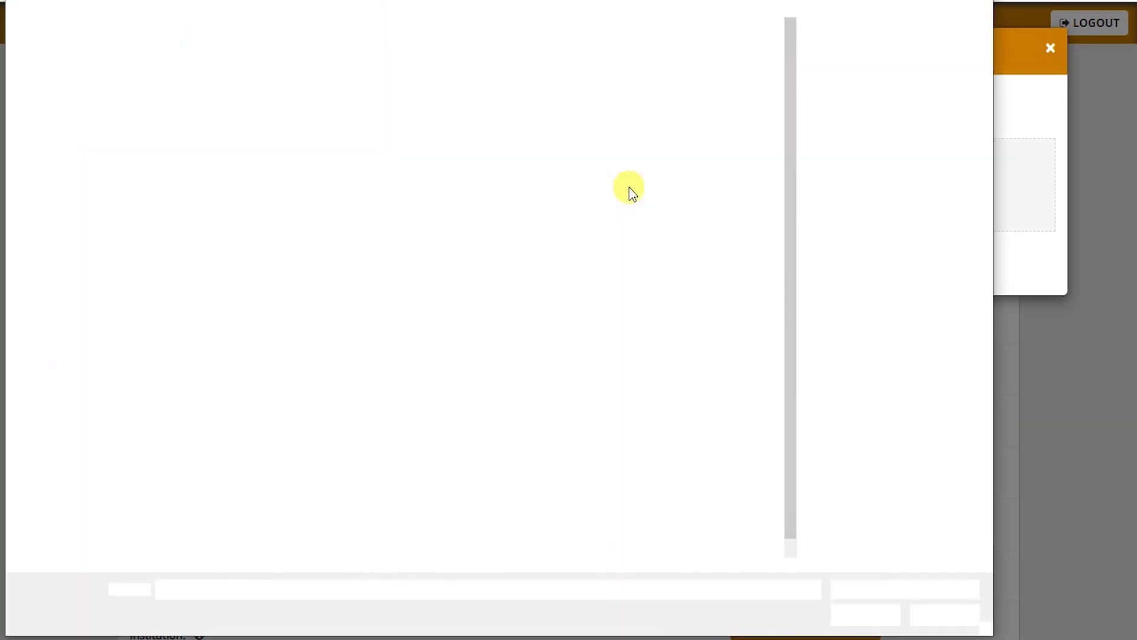
click(715, 352)
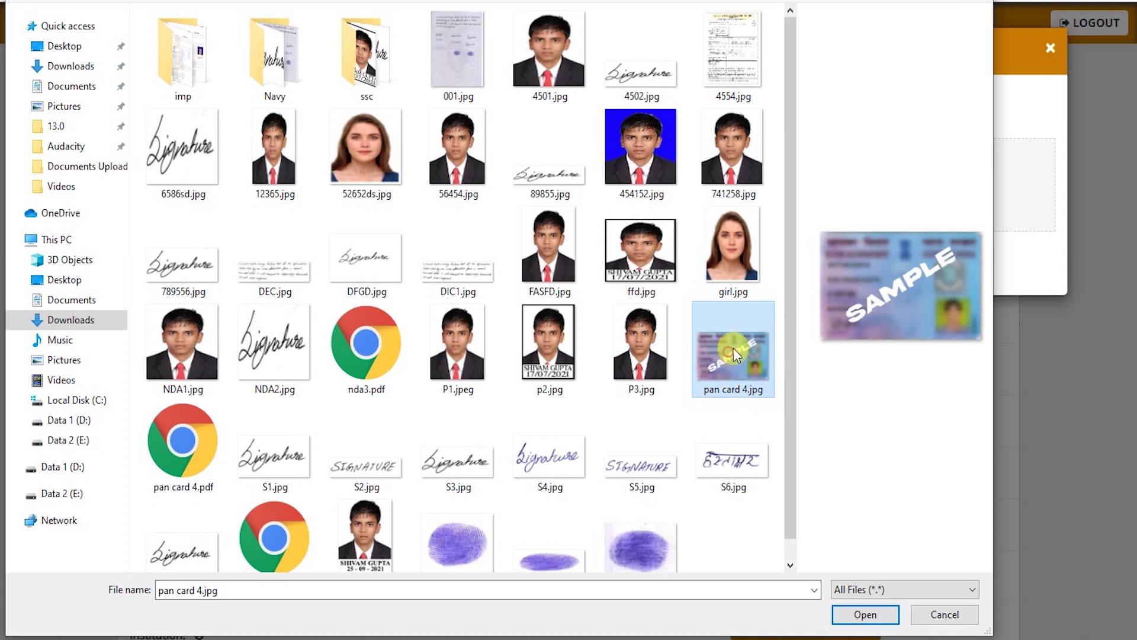
Check the file size of pan card 4.jpg in its file properties.
right_click(733, 347)
click(777, 629)
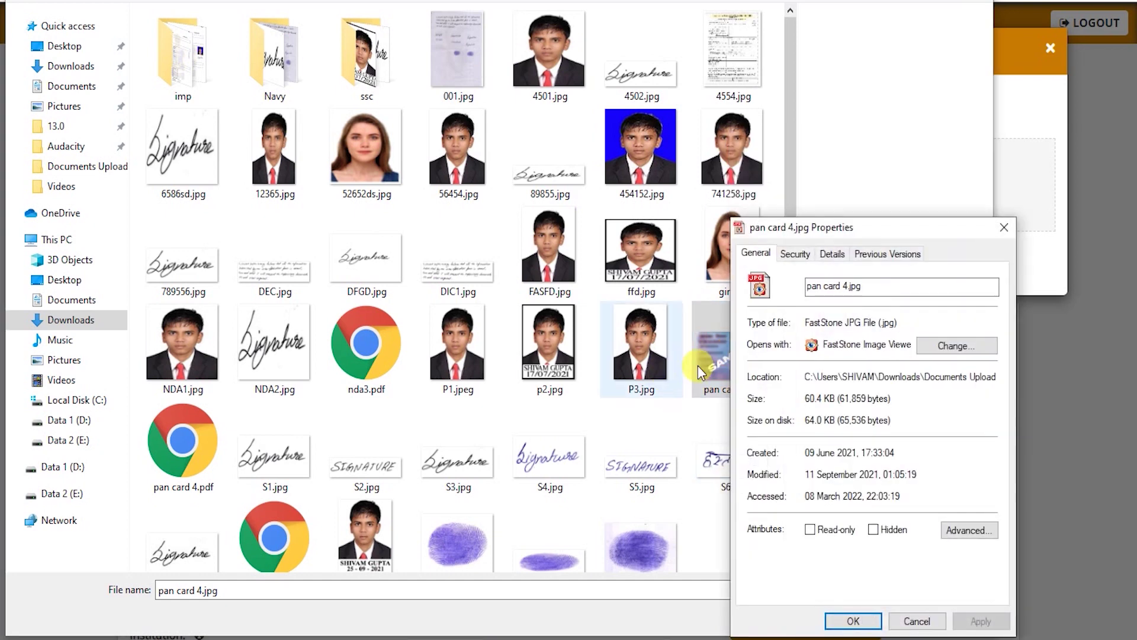
click(1005, 227)
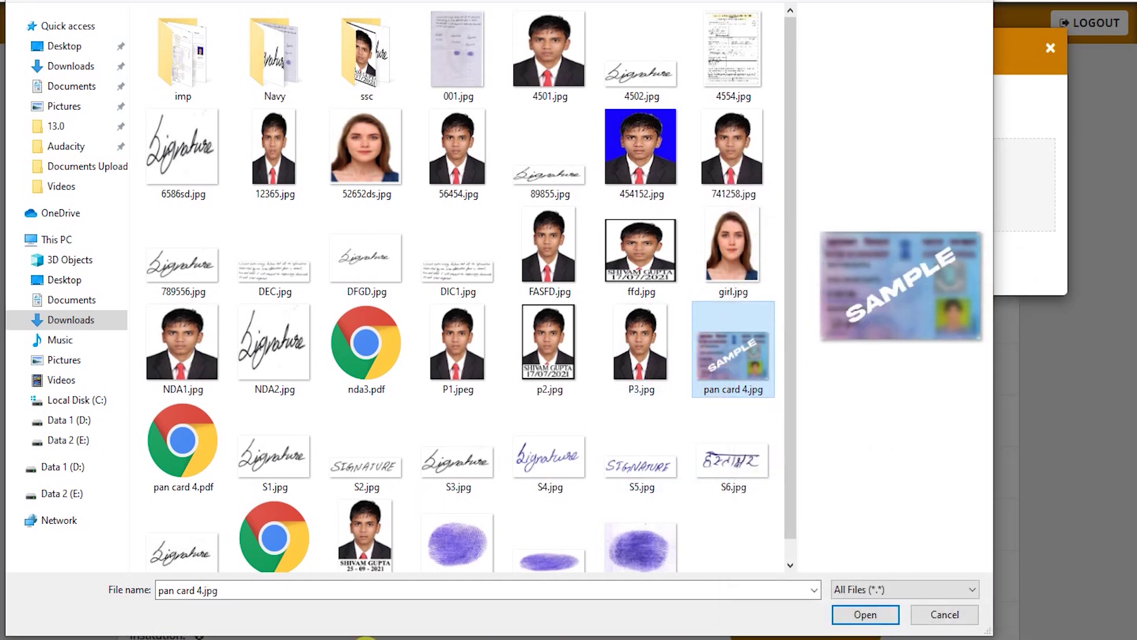
Switch to RIOT, load pan card 4.jpg from the file chooser and set its JPEG quality to 100%.
click(561, 639)
drag(598, 54, 468, 102)
drag(770, 347, 248, 363)
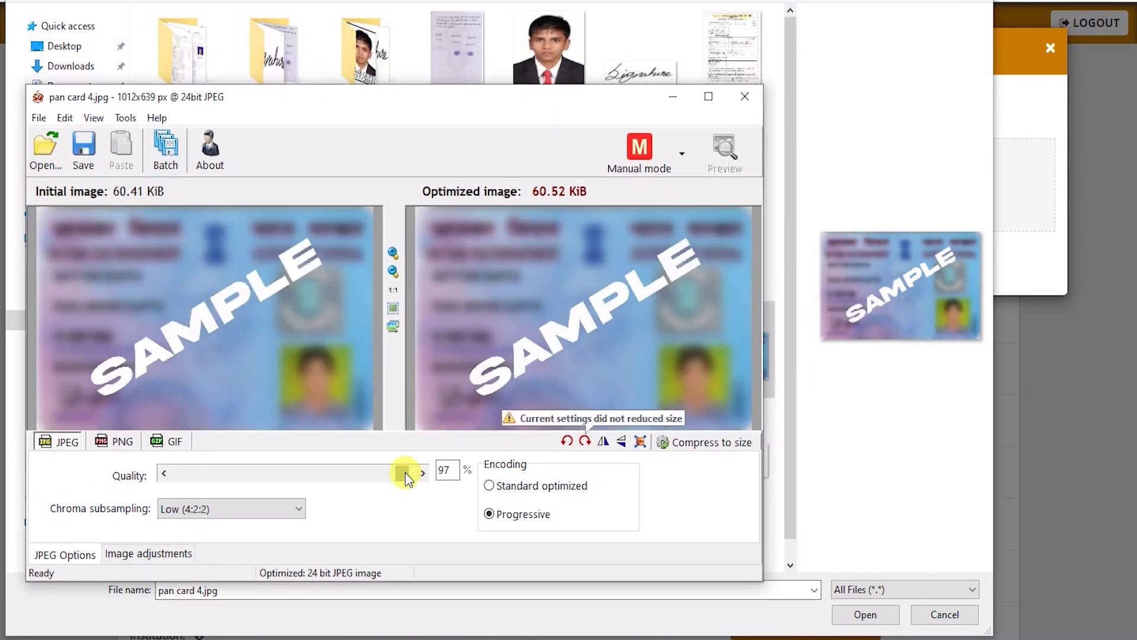
drag(405, 471, 410, 472)
mouse_move(545, 194)
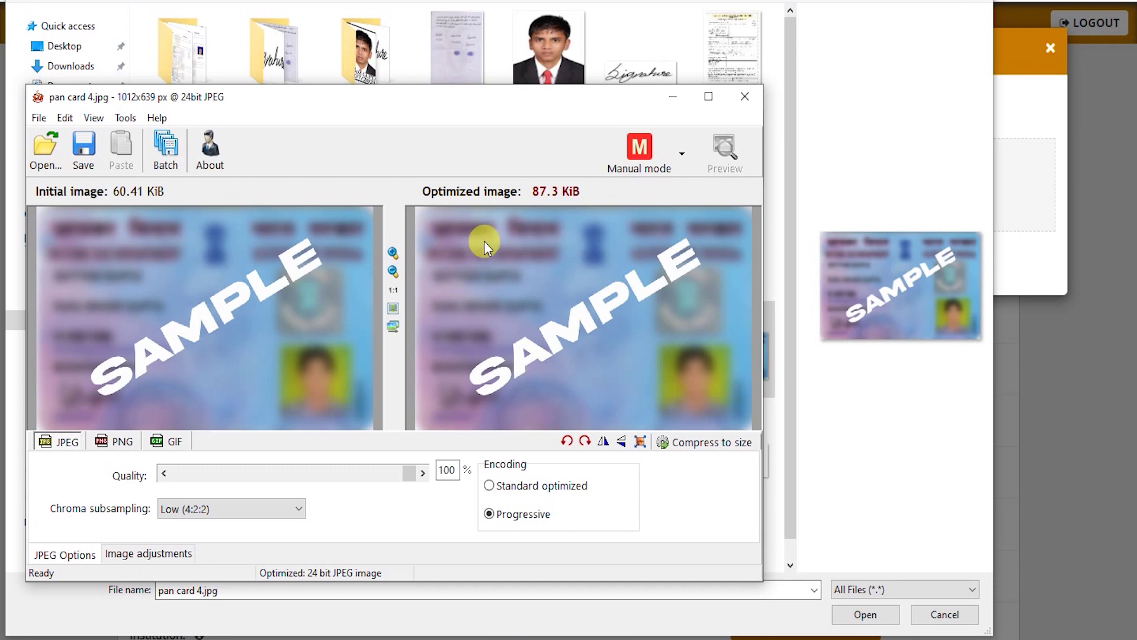
Close RIOT and open pan card 4.jpg in Paint from the file chooser.
click(745, 96)
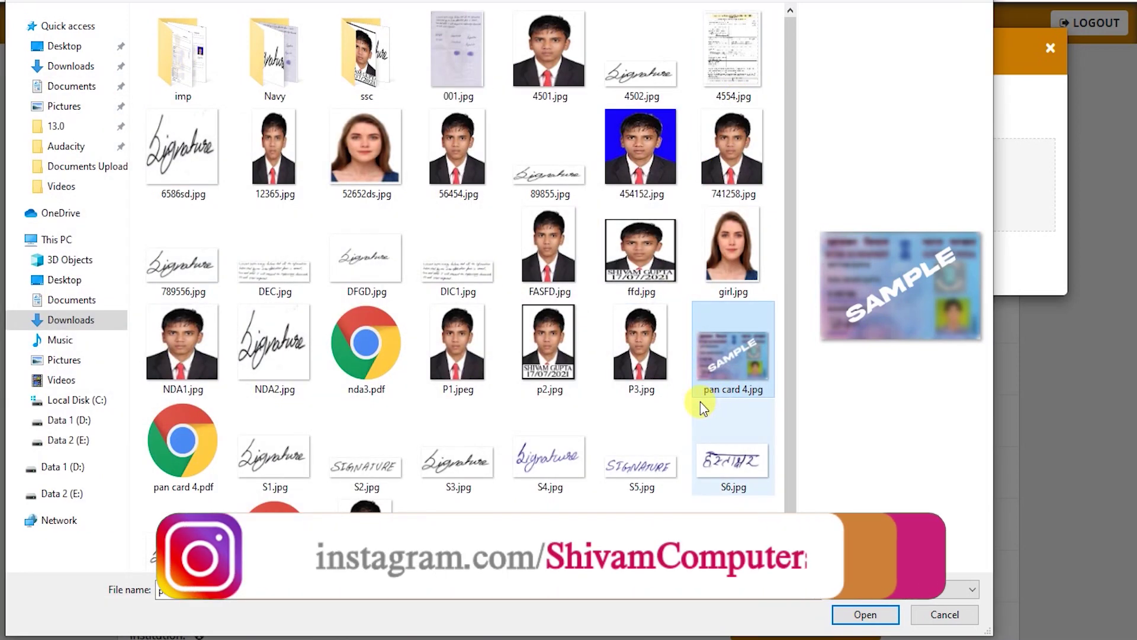
click(686, 396)
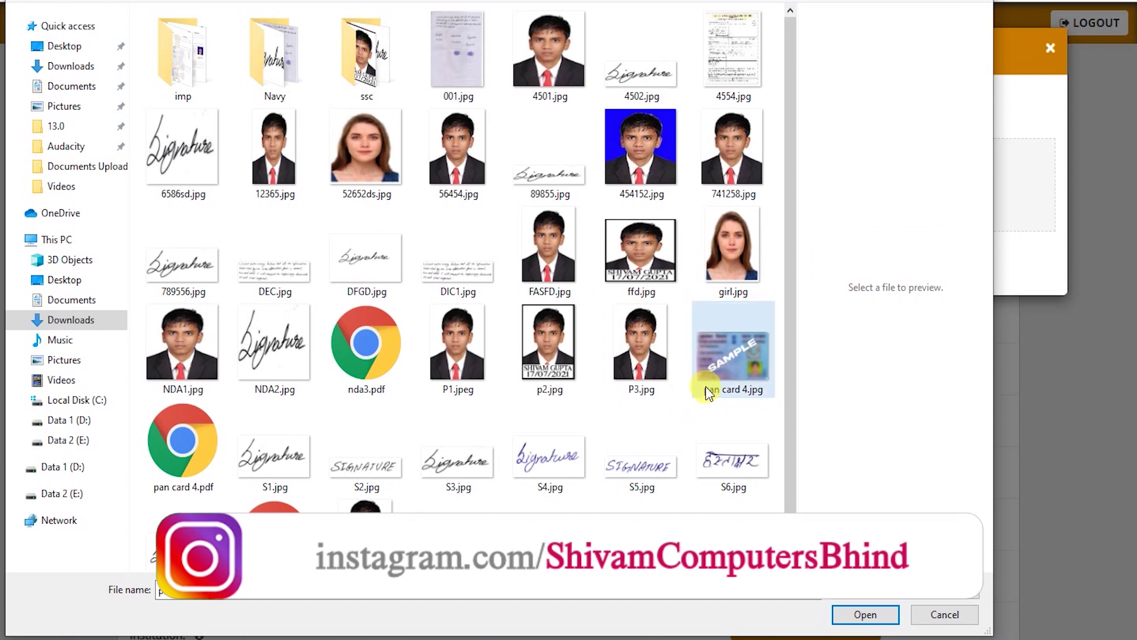
click(725, 361)
right_click(725, 360)
mouse_move(781, 361)
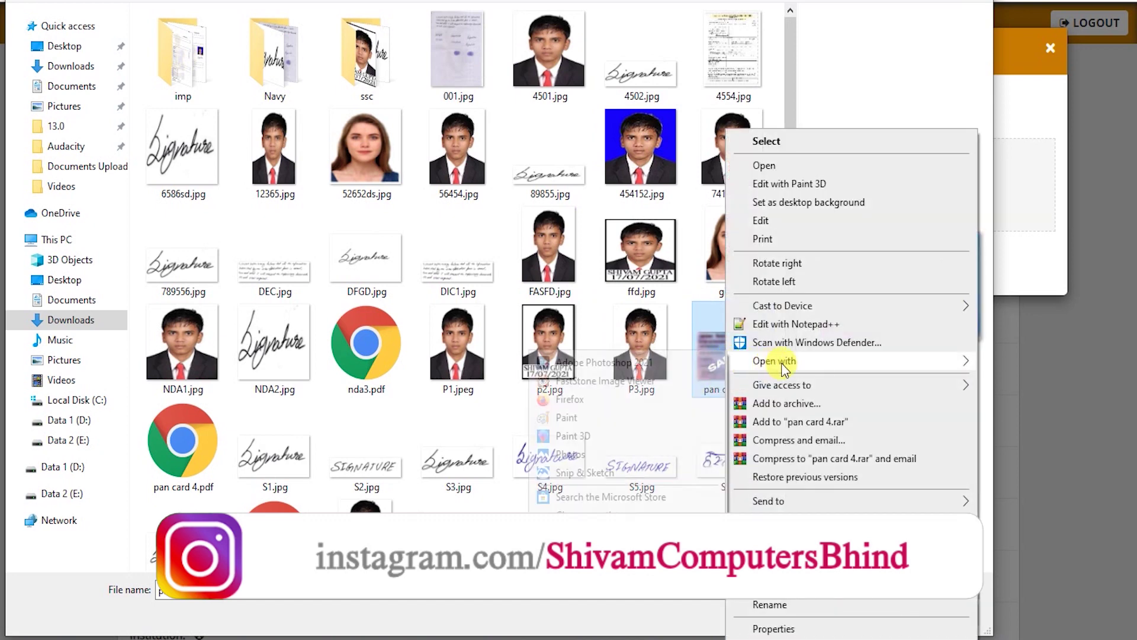
click(613, 418)
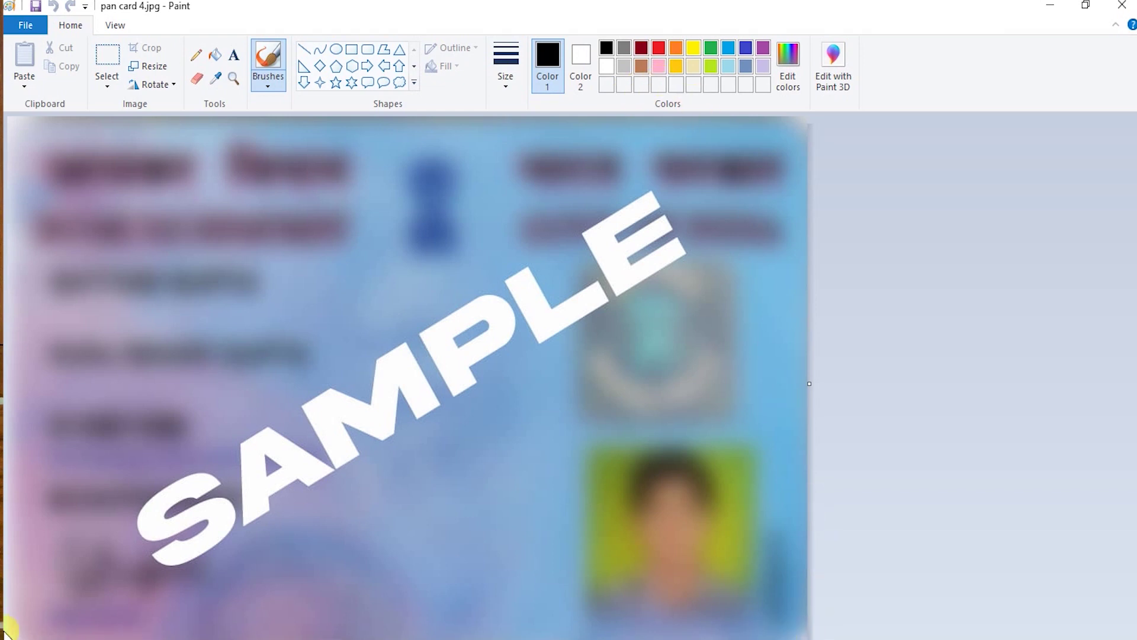
Resize pan card 4.jpg to 1500 by 800 pixels without maintaining the aspect ratio, and close Paint.
click(160, 68)
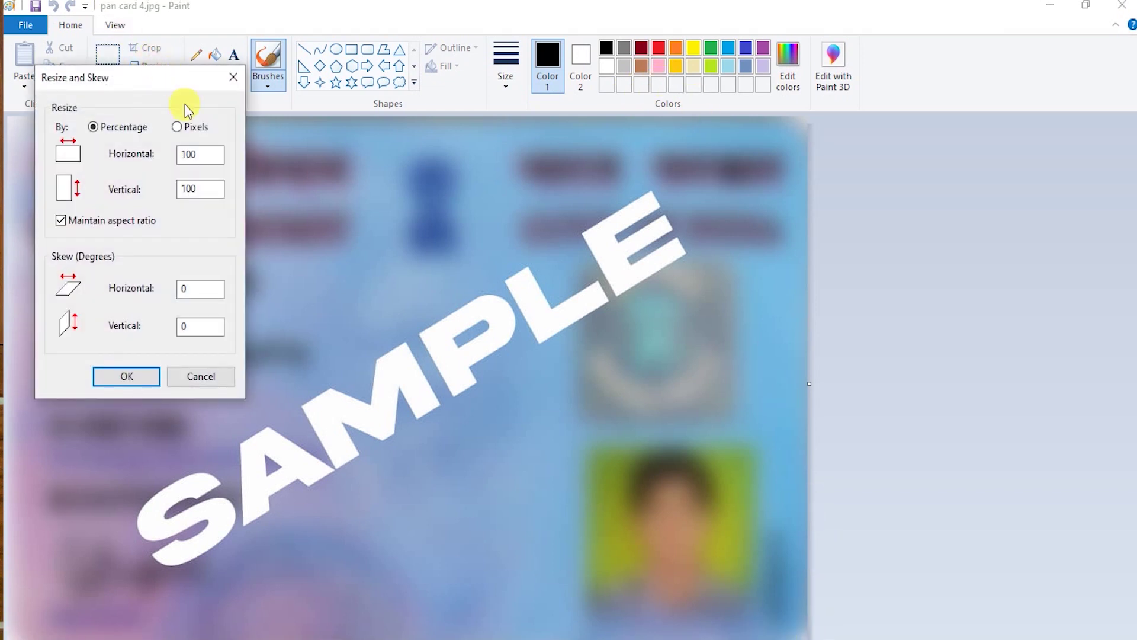
click(177, 128)
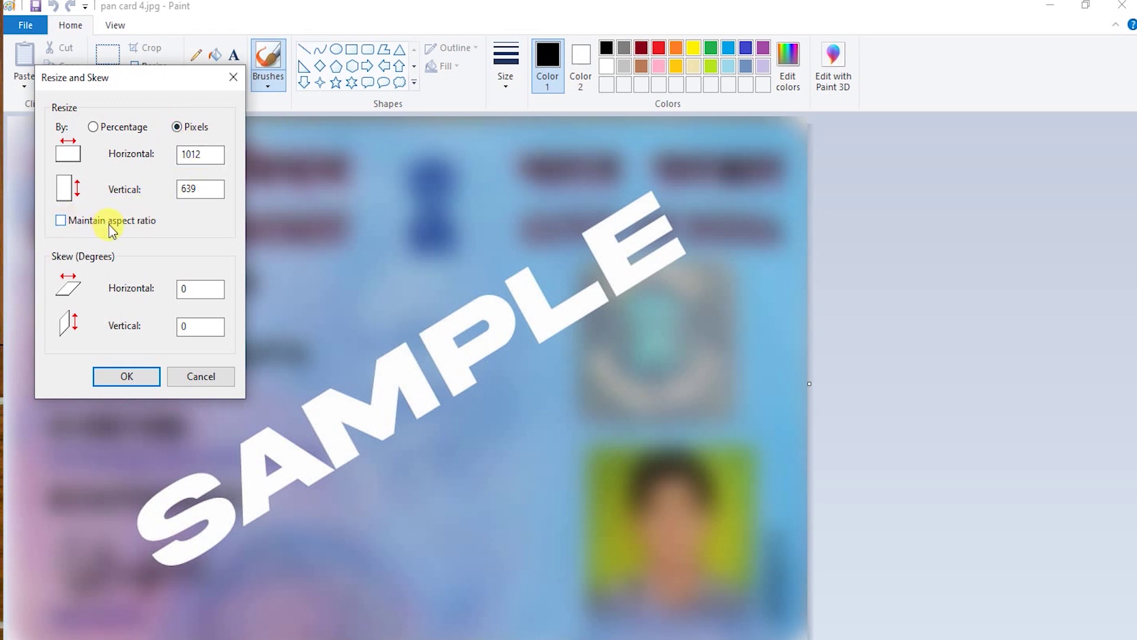
double_click(207, 155)
text(1500)
double_click(212, 191)
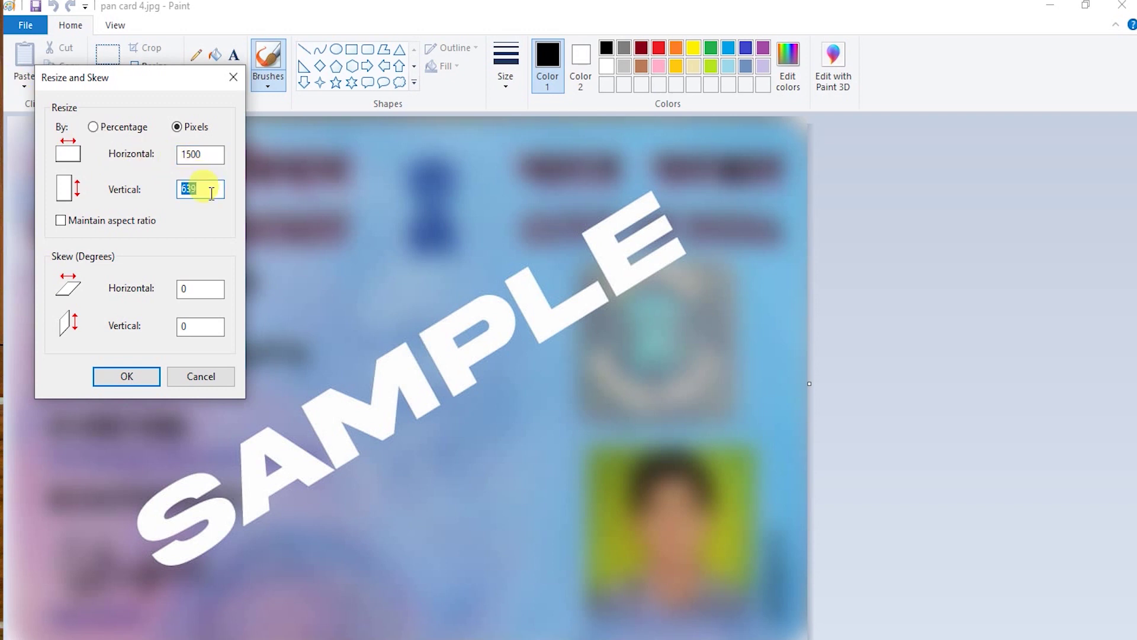
text(800)
click(143, 376)
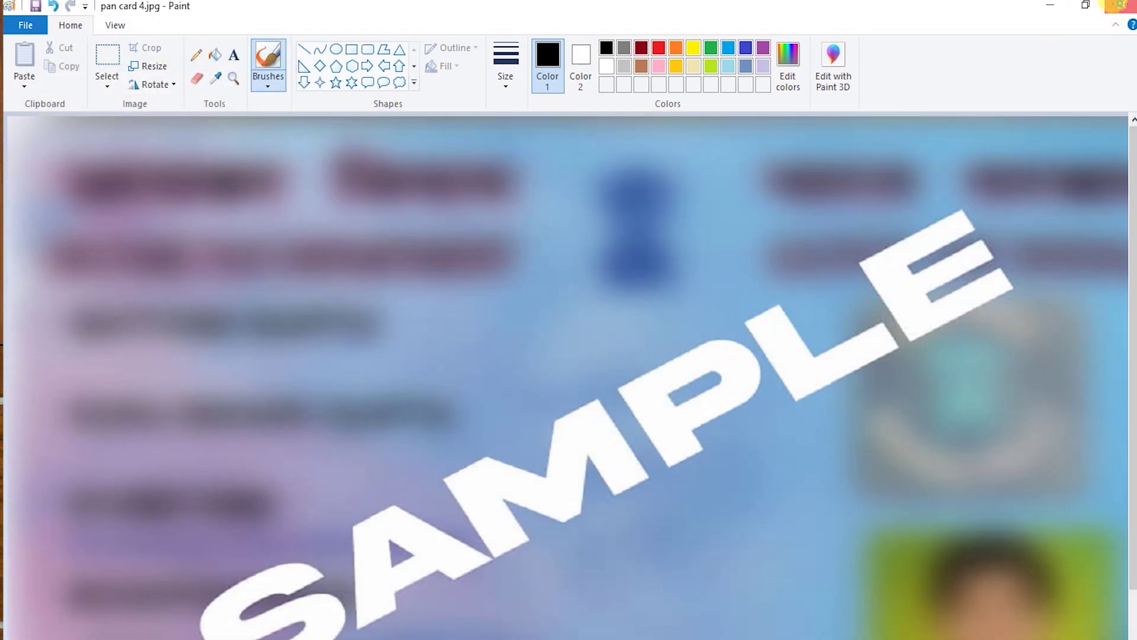
click(1120, 6)
Refresh the file chooser, upload pan card 4.jpg as the 10th class certificate and close the upload dialog.
right_click(689, 389)
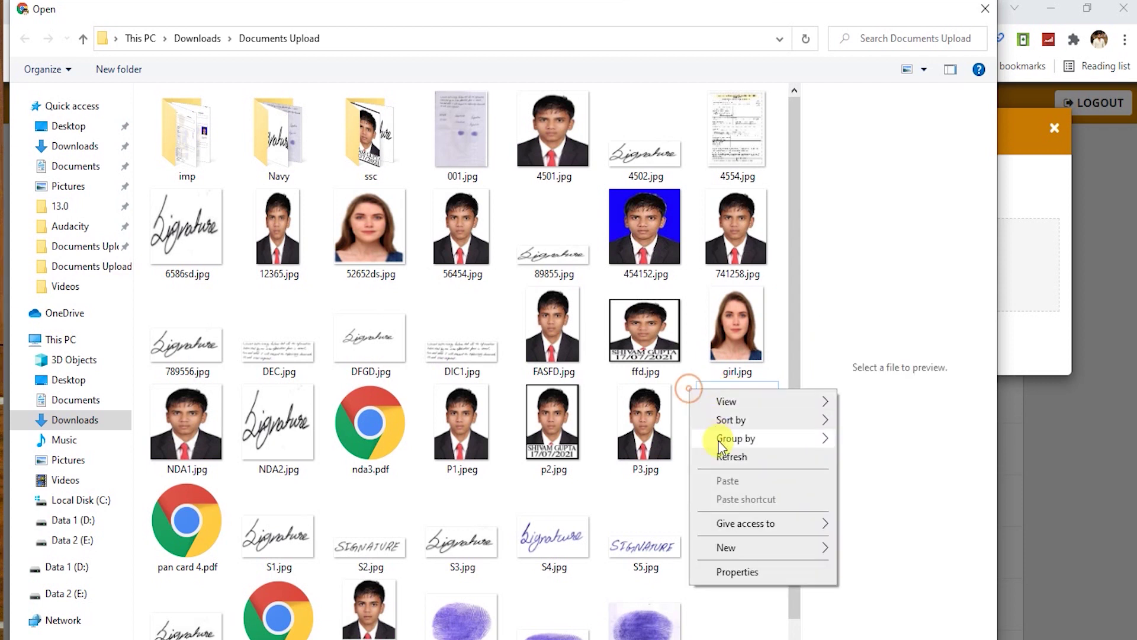
click(728, 456)
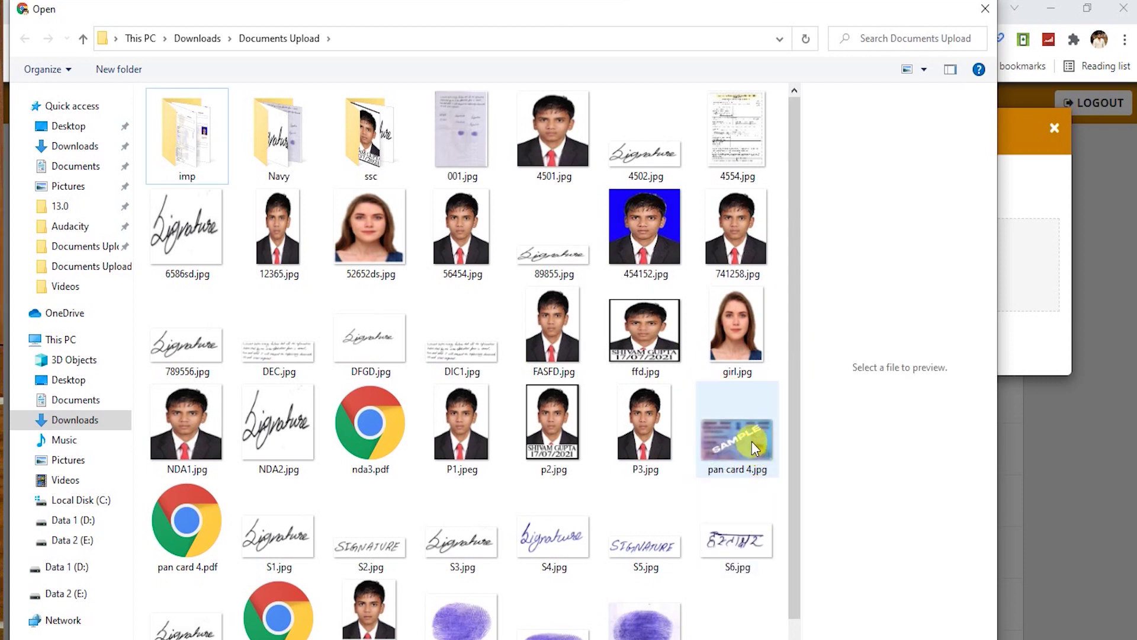
double_click(751, 439)
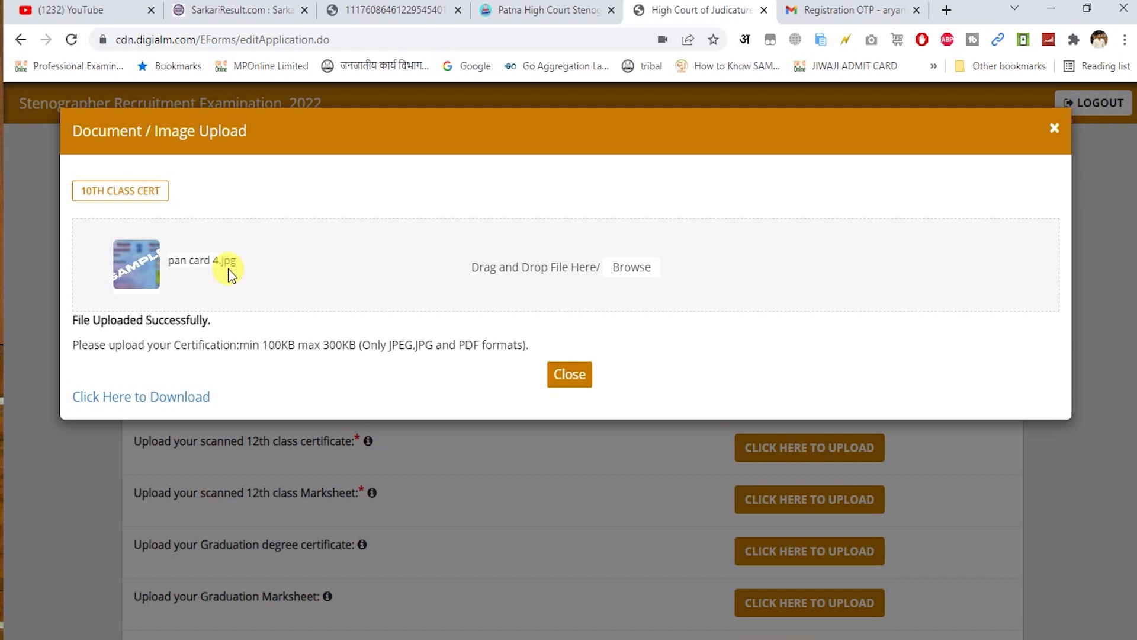
click(567, 381)
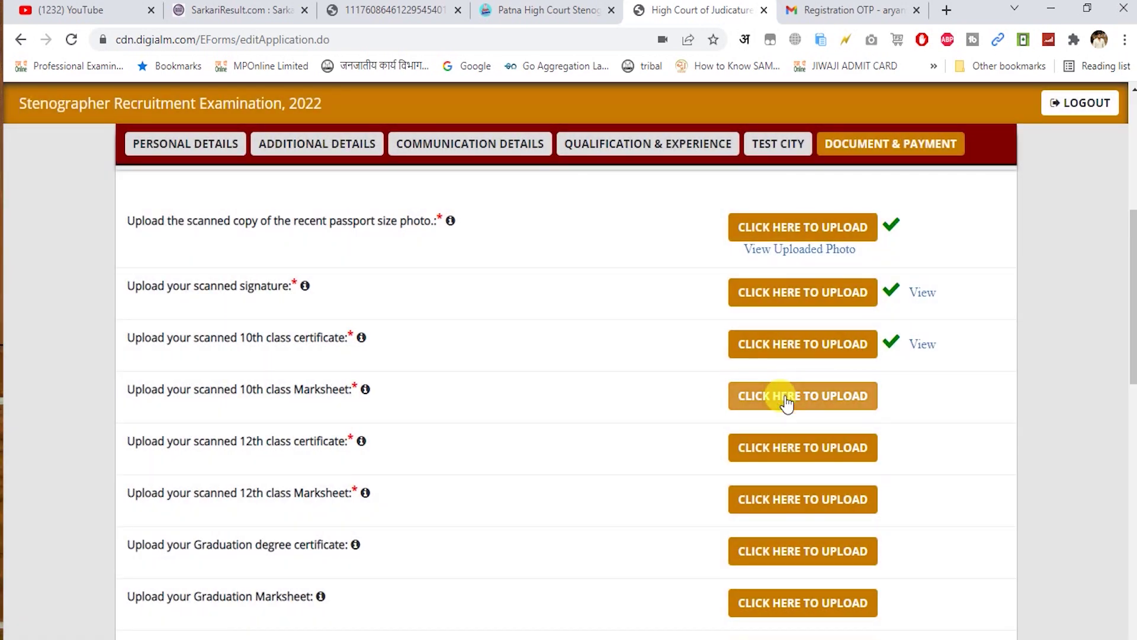
Upload pan card 4.jpg as the scanned 10th class marksheet.
click(786, 402)
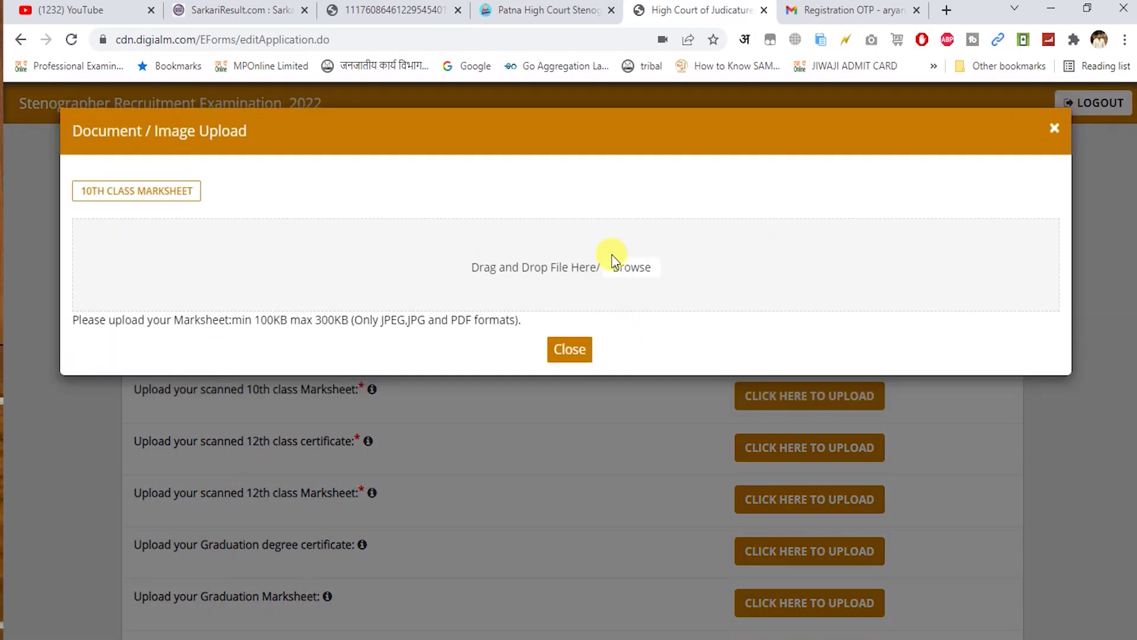
click(619, 269)
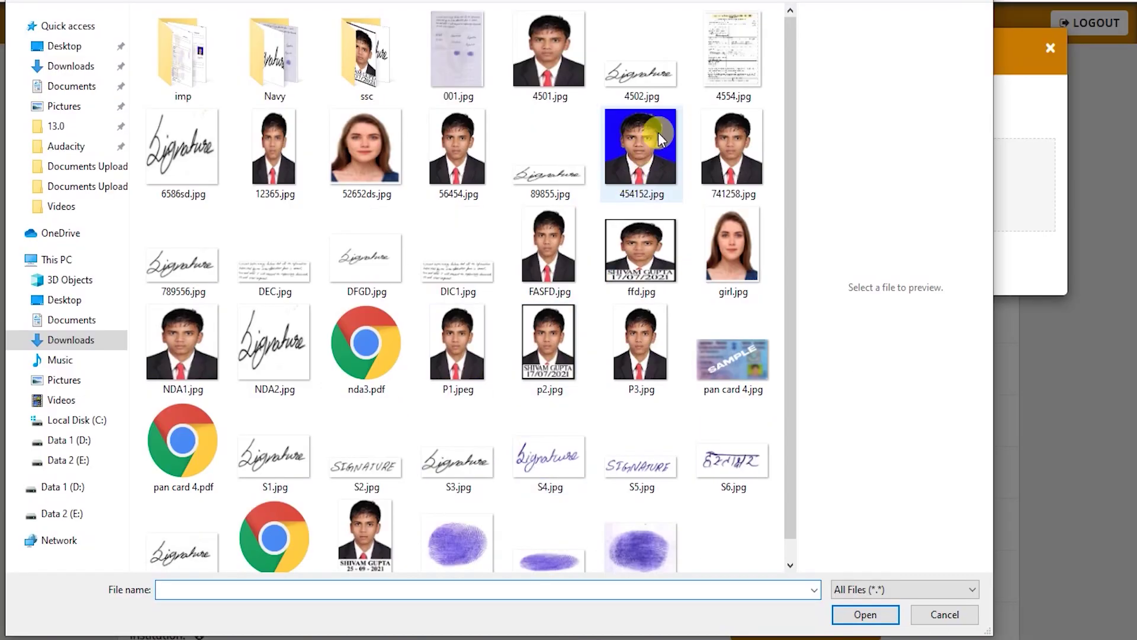
click(745, 411)
double_click(741, 332)
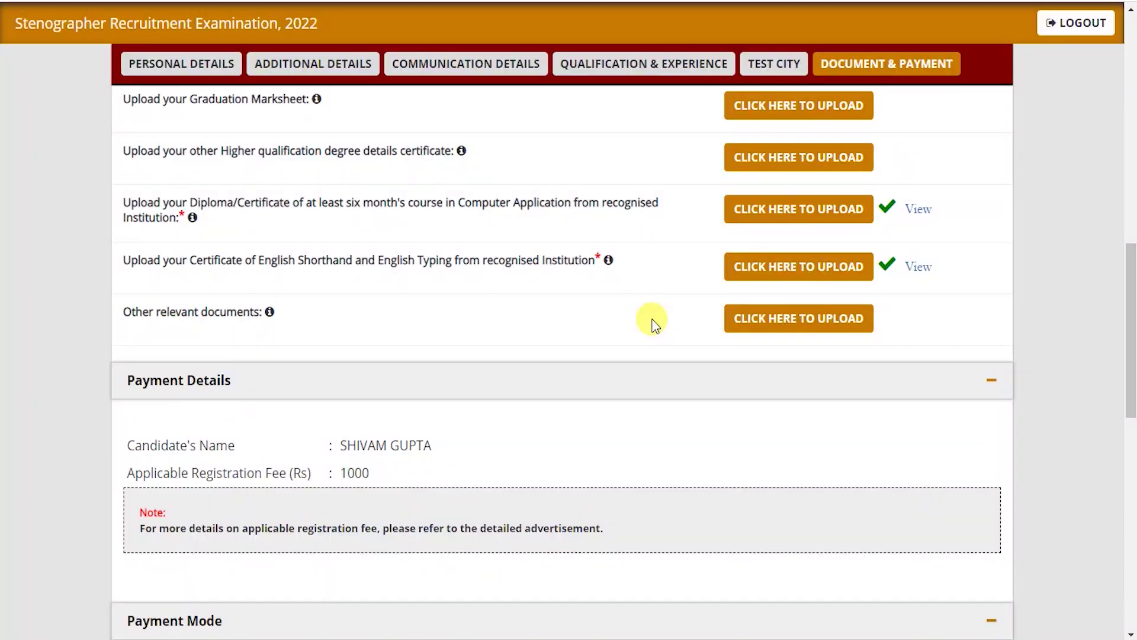
scroll(662, 329, up, 3)
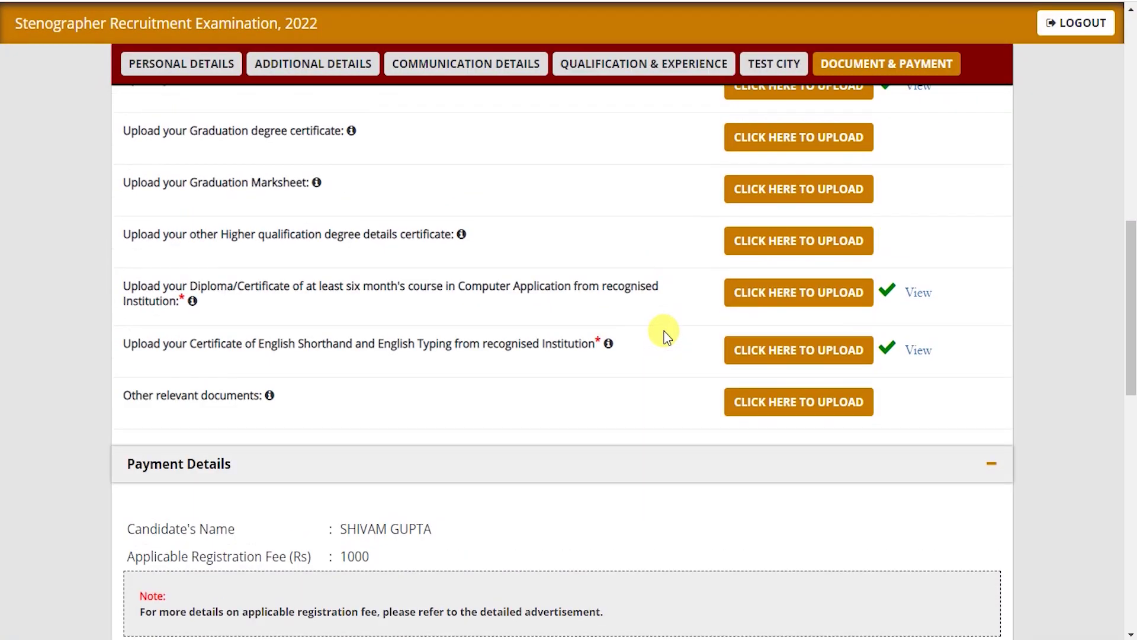